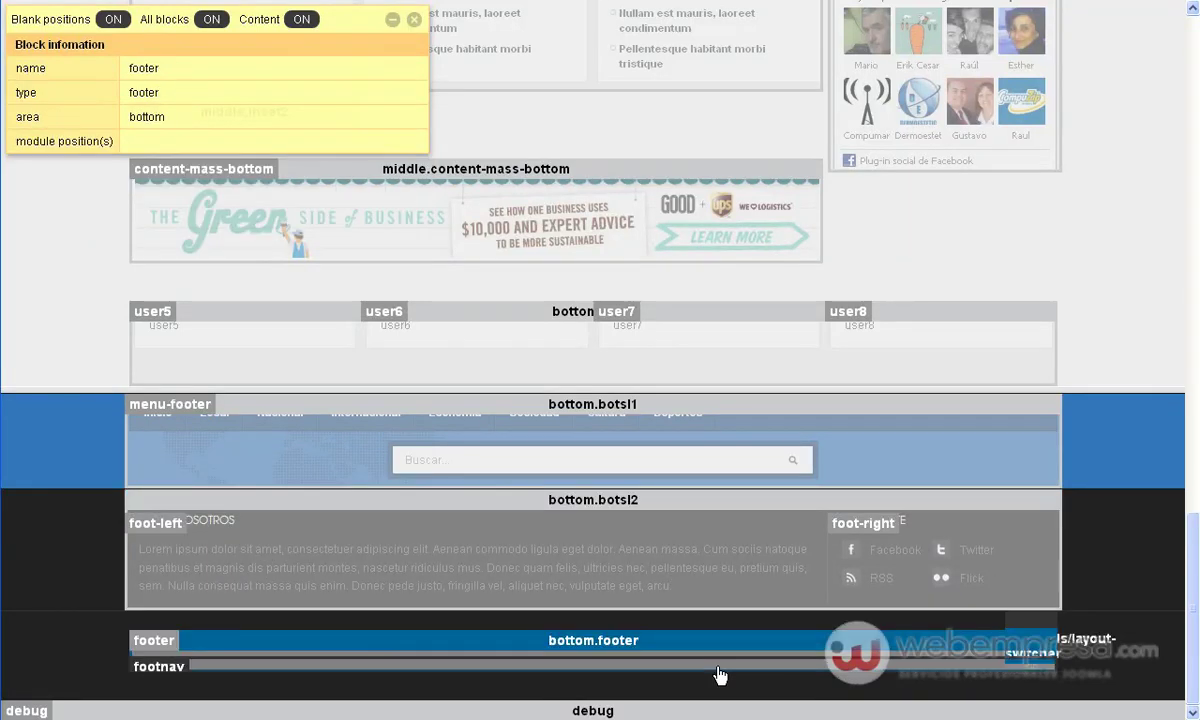
Review the template's module positions across the page and close the positions overlay.
scroll(718, 675, "up", 10)
scroll(718, 651, "down", 8)
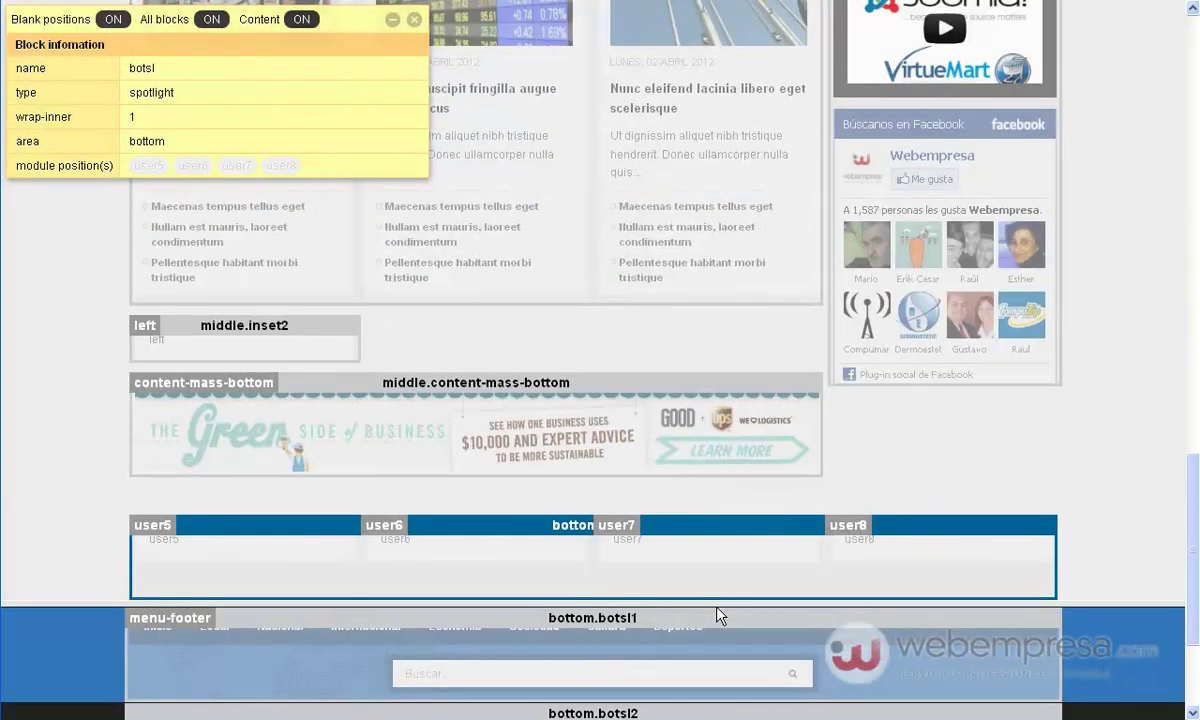
scroll(718, 616, "up", 10)
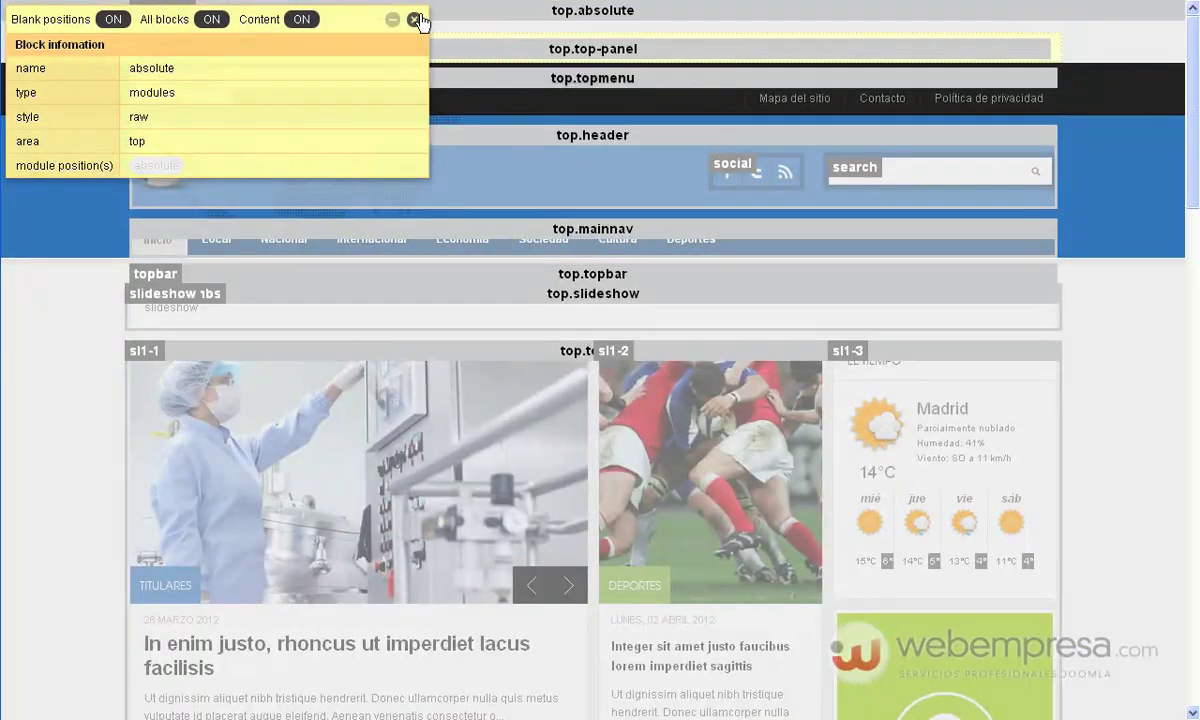
left_click(414, 19)
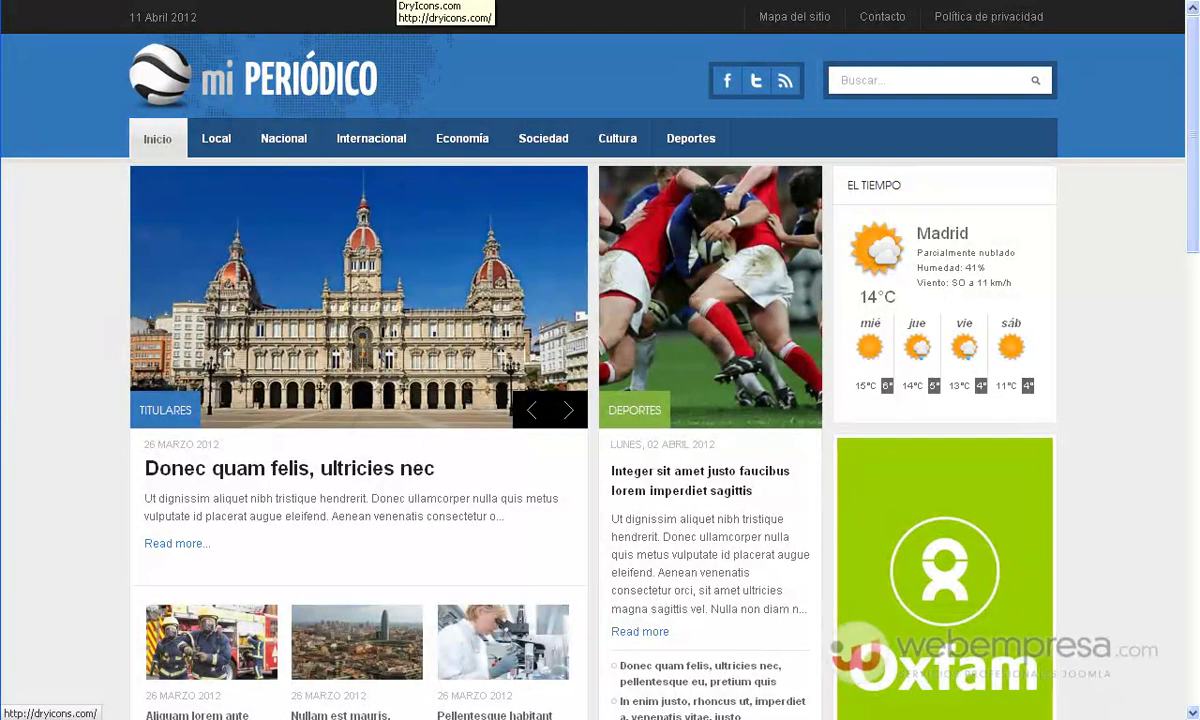
View the Titulares slider on the site's home page and advance it to the next headline.
scroll(382, 231, "down", 2)
scroll(373, 229, "up", 1)
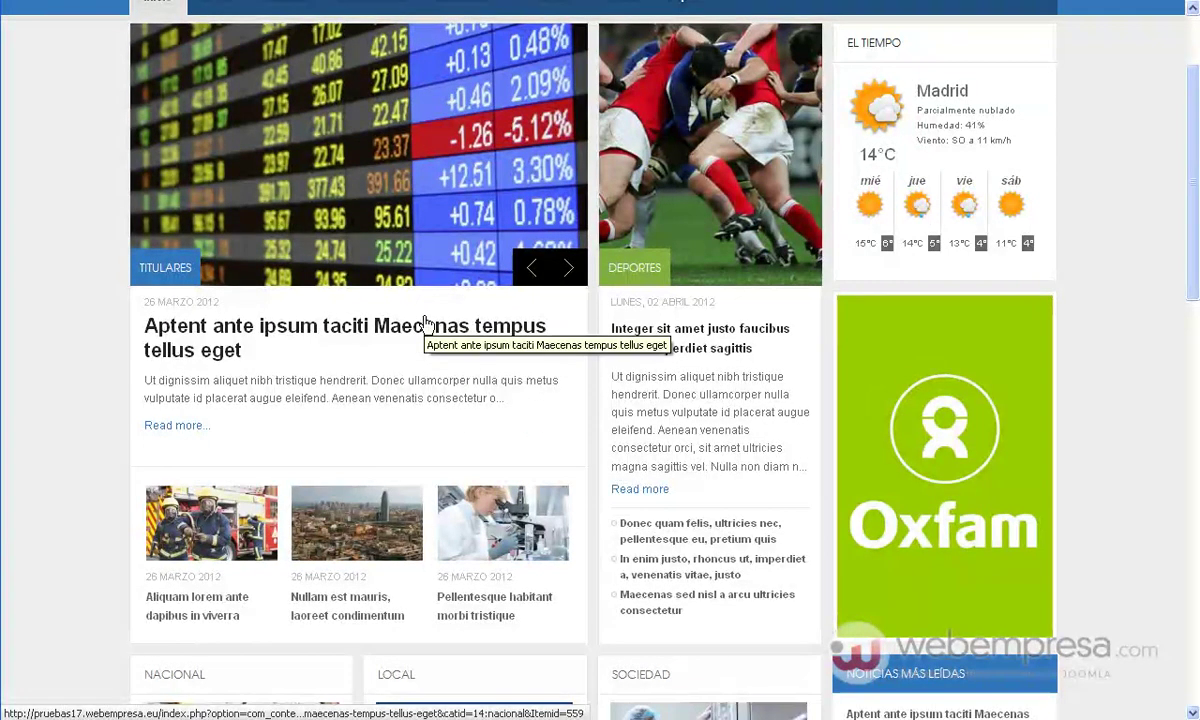
left_click(567, 272)
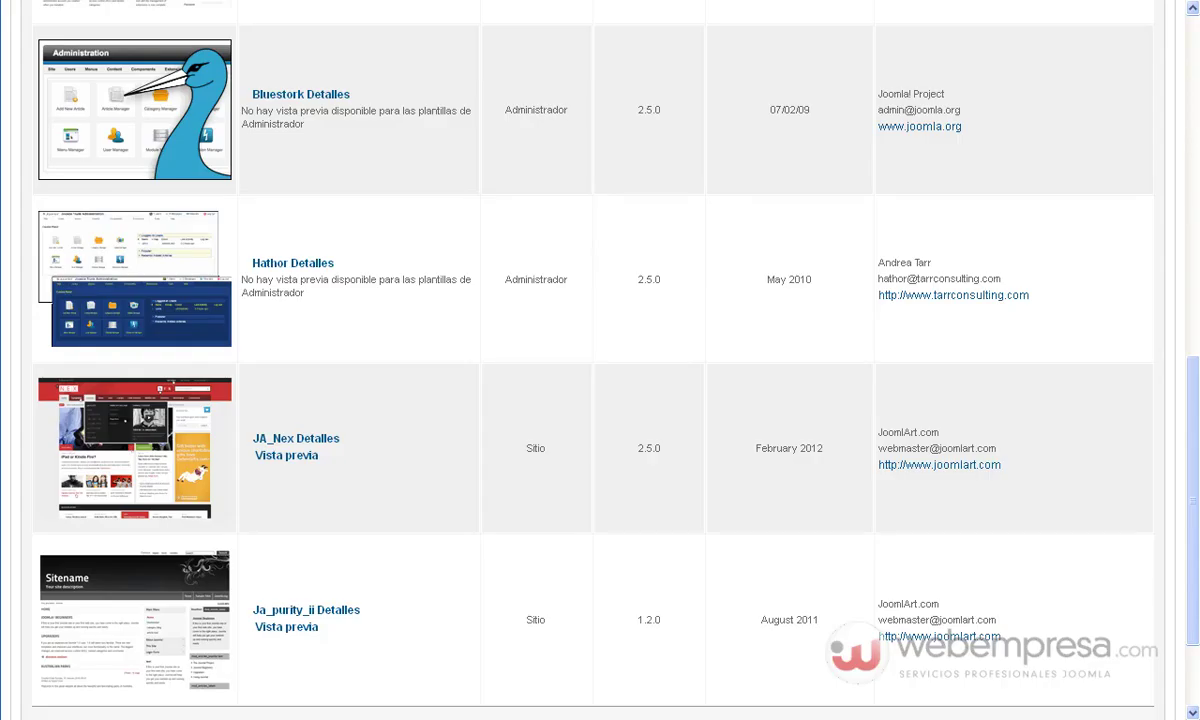
Open the module manager in the Joomla administration and show 100 modules per page.
scroll(500, 134, "up", 10)
mouse_move(395, 80)
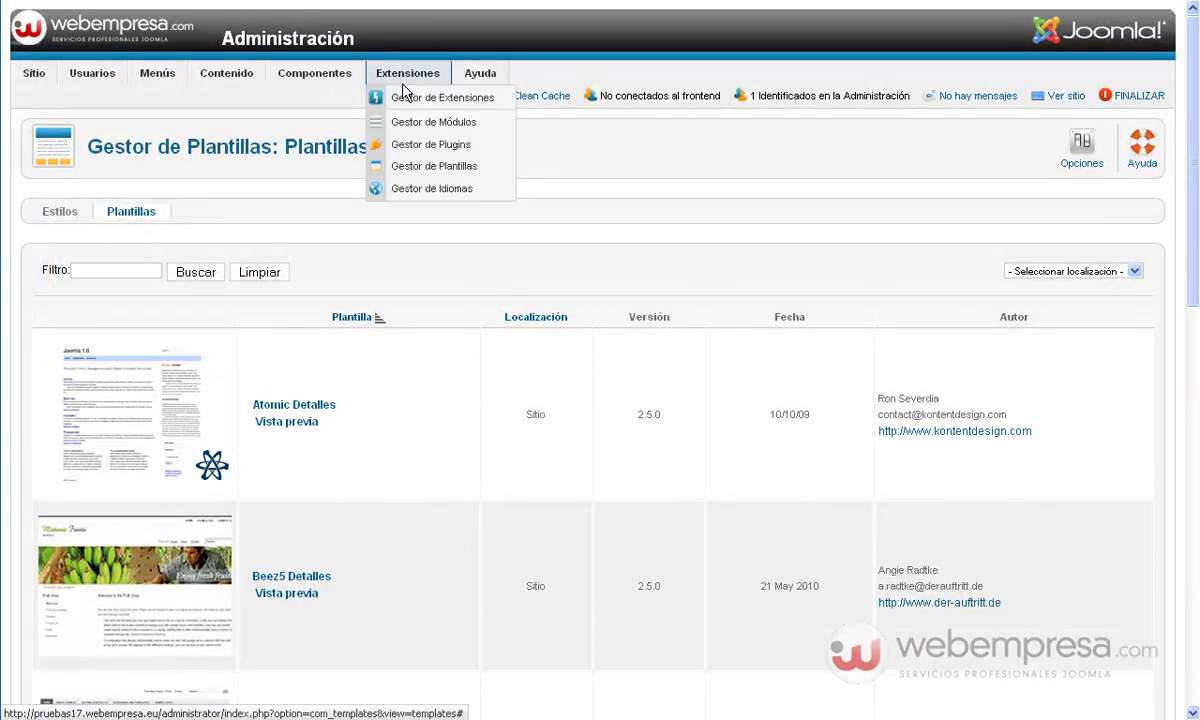
left_click(425, 122)
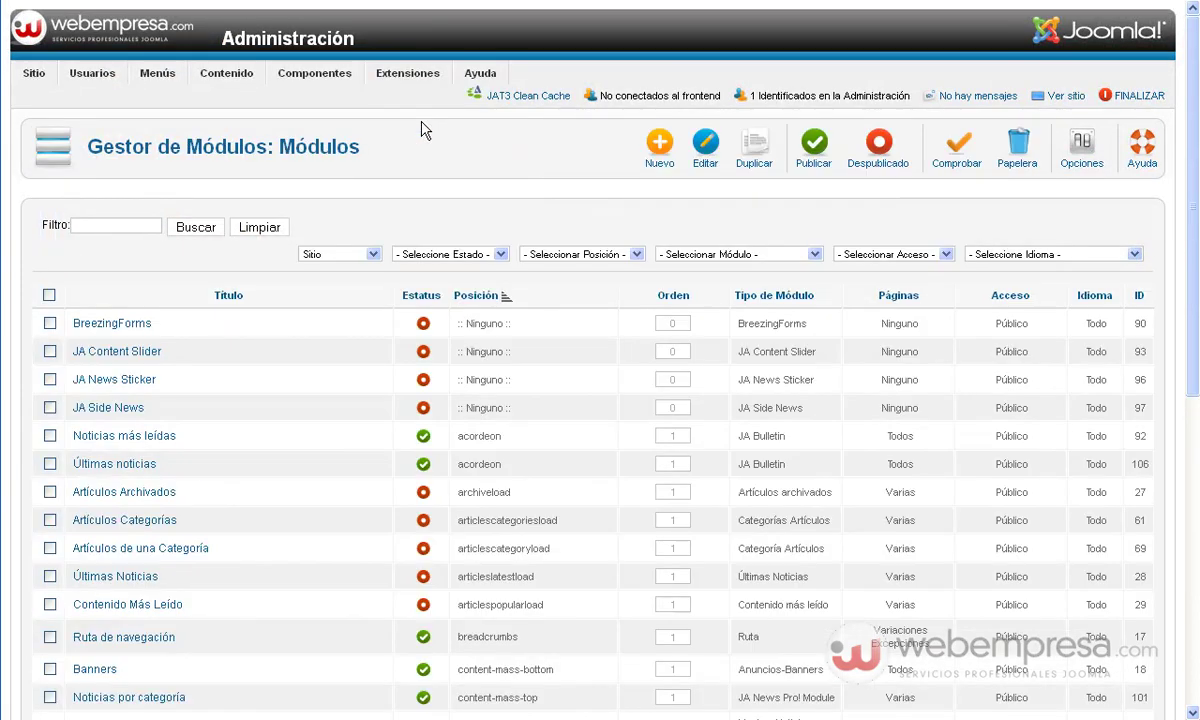
scroll(402, 177, "down", 6)
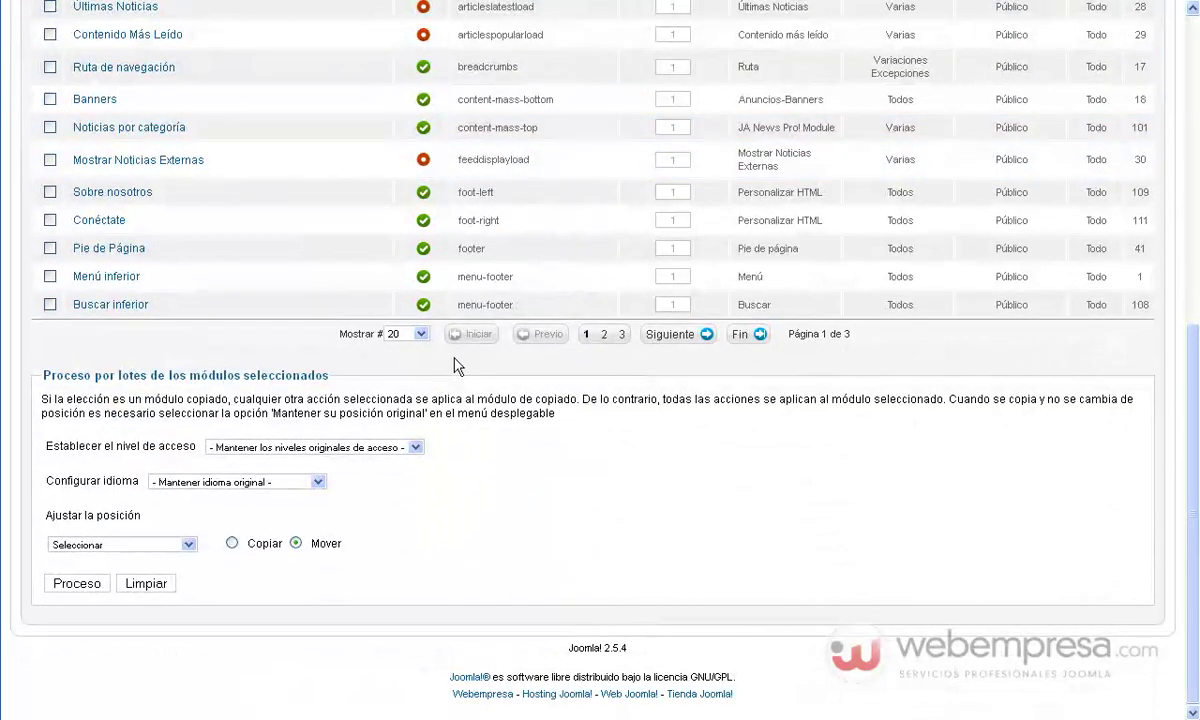
left_click(415, 334)
left_click(395, 415)
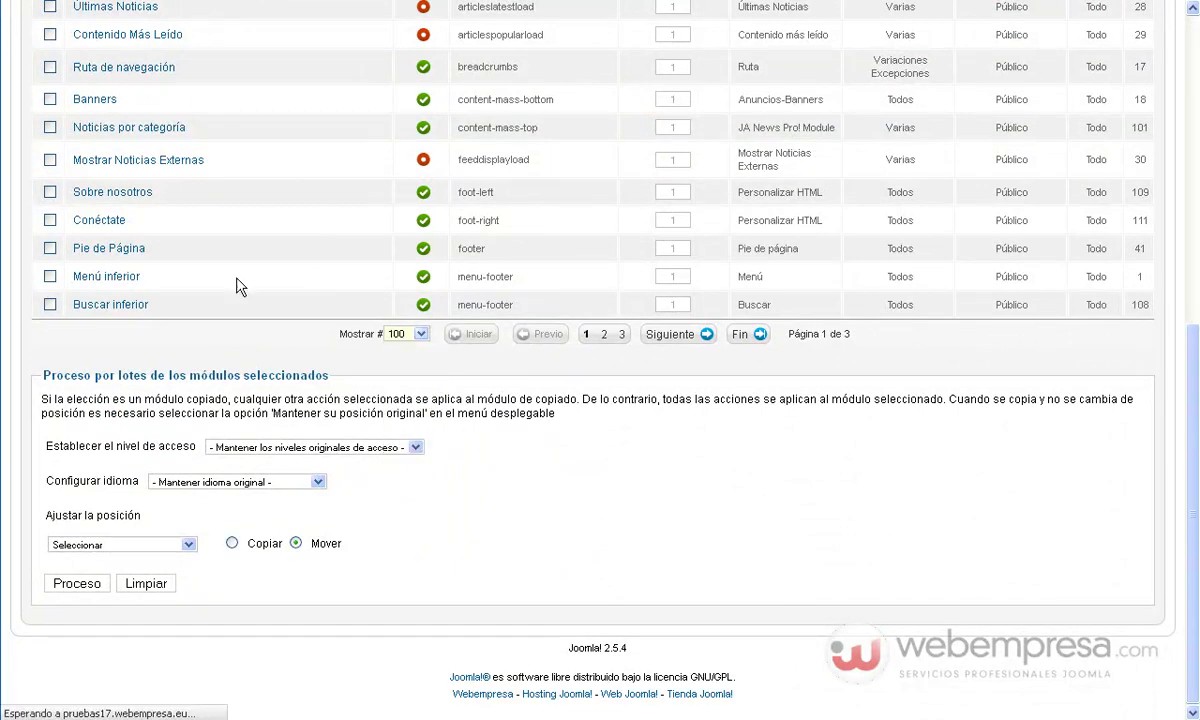
Find the Titulares module assigned to position sl1-1 and open it for editing.
scroll(290, 282, "down", 8)
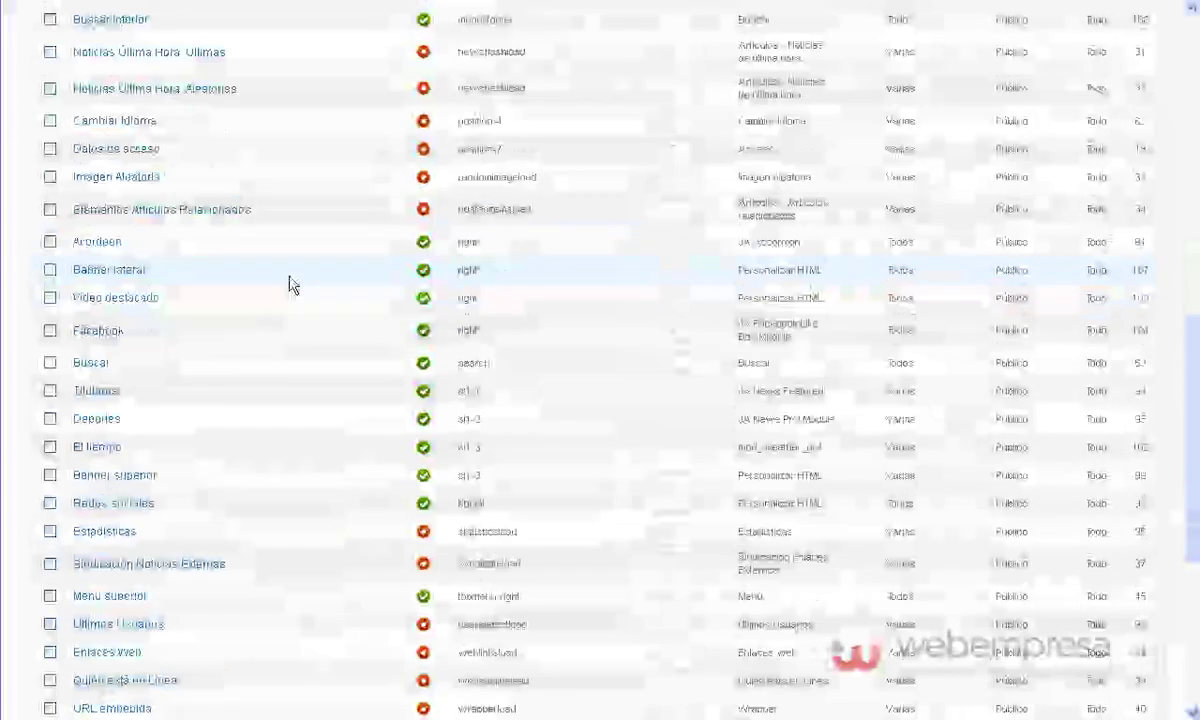
scroll(289, 285, "down", 3)
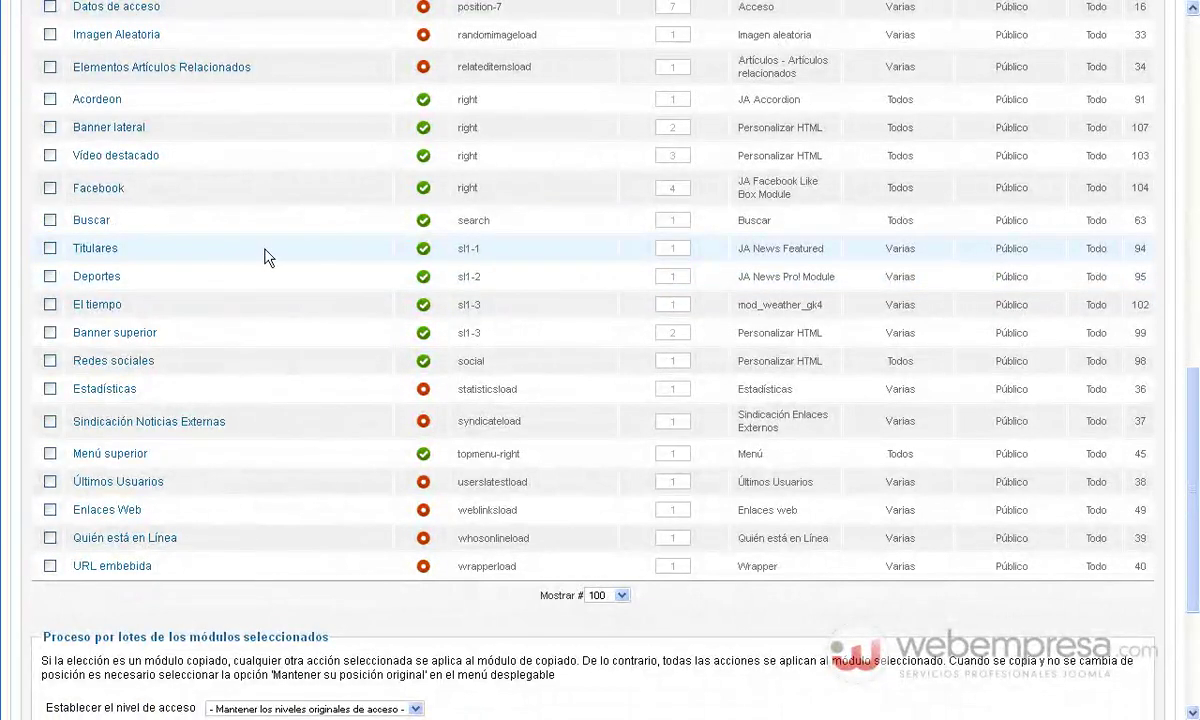
left_click_drag(487, 250, 445, 250)
left_click(96, 250)
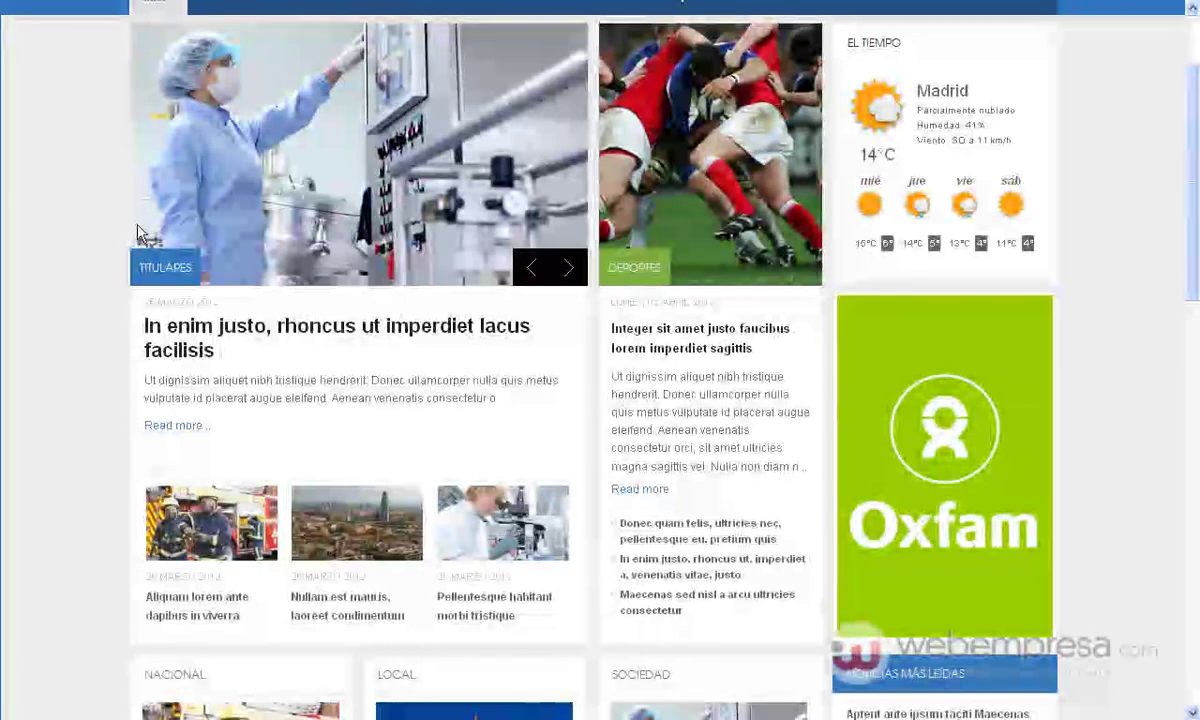
Compare the Titulares module with its block on the home page and examine its menu assignment and basic options.
left_click_drag(143, 256, 167, 256)
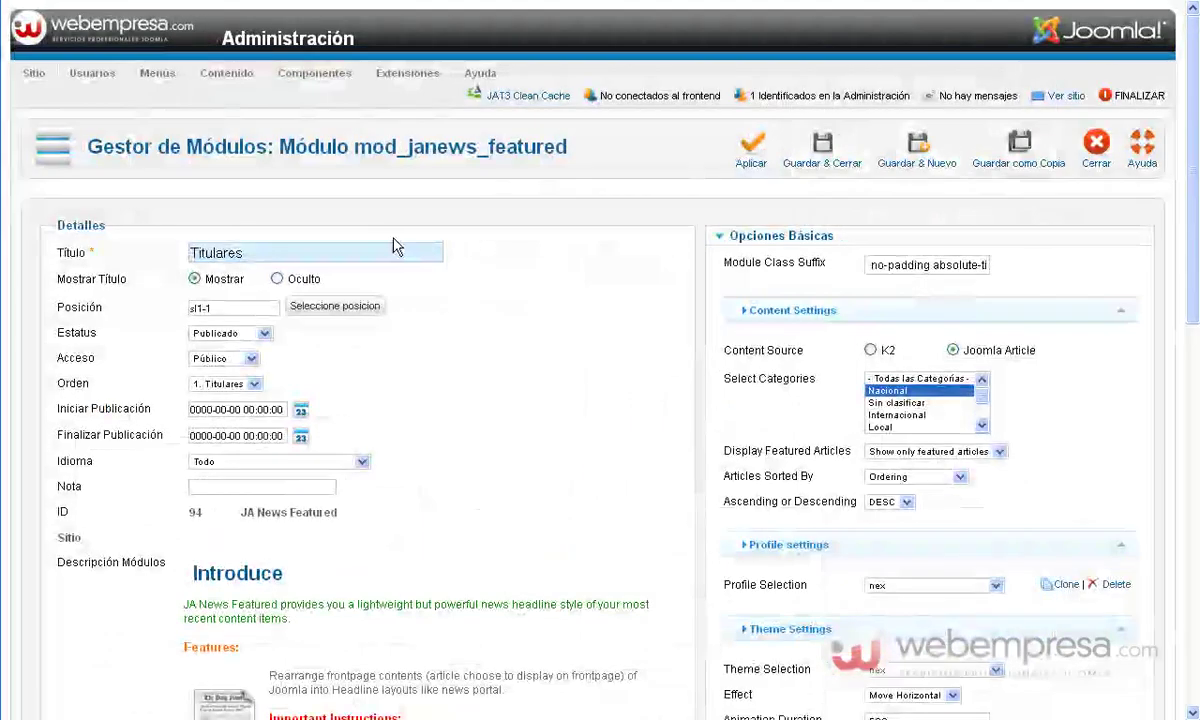
scroll(393, 247, "down", 10)
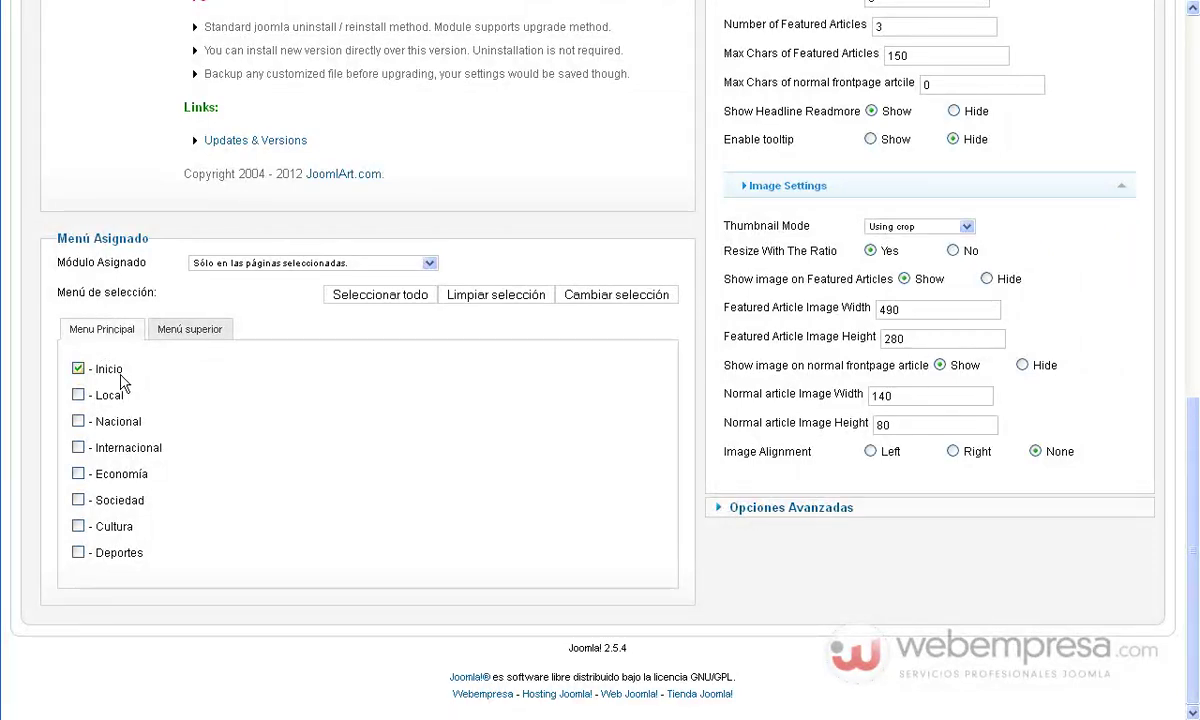
scroll(477, 437, "up", 10)
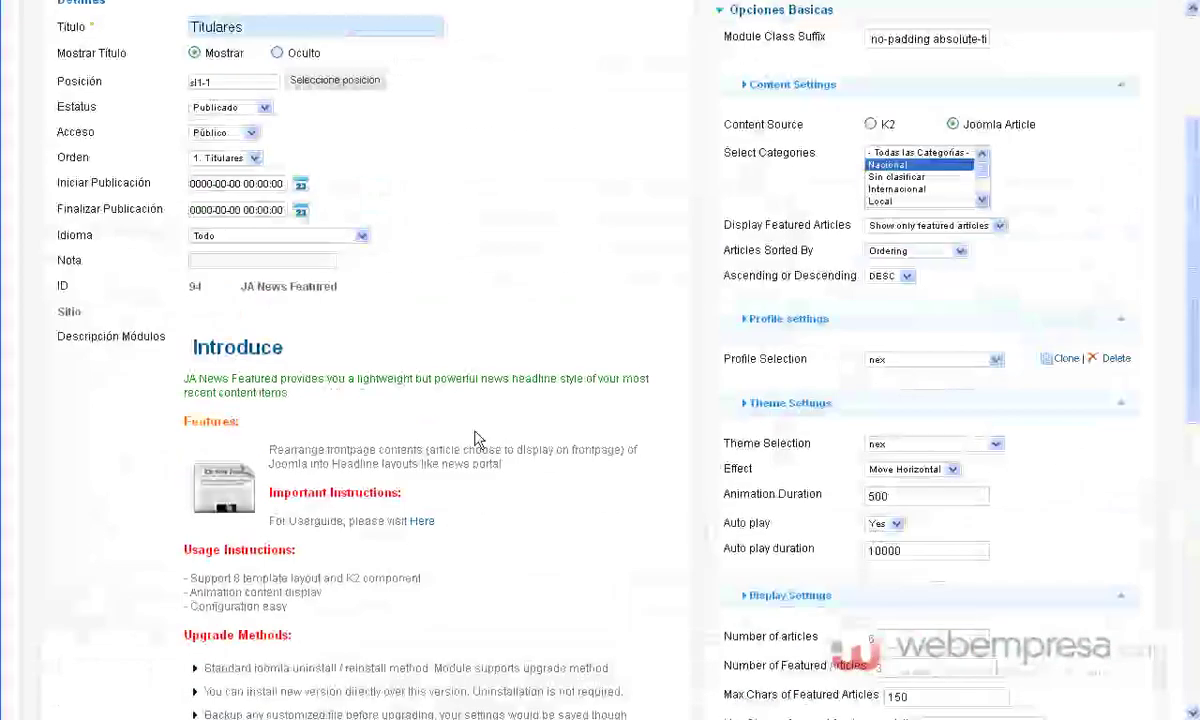
scroll(694, 450, "down", 10)
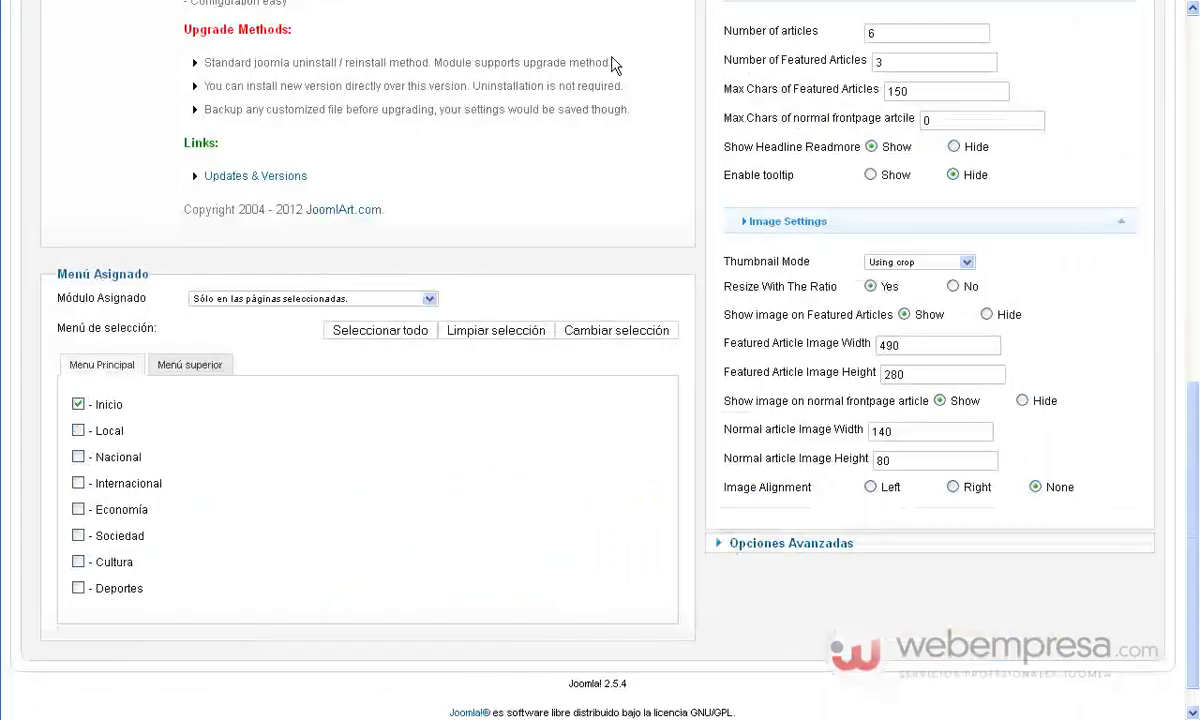
scroll(758, 300, "up", 10)
scroll(812, 318, "up", 2)
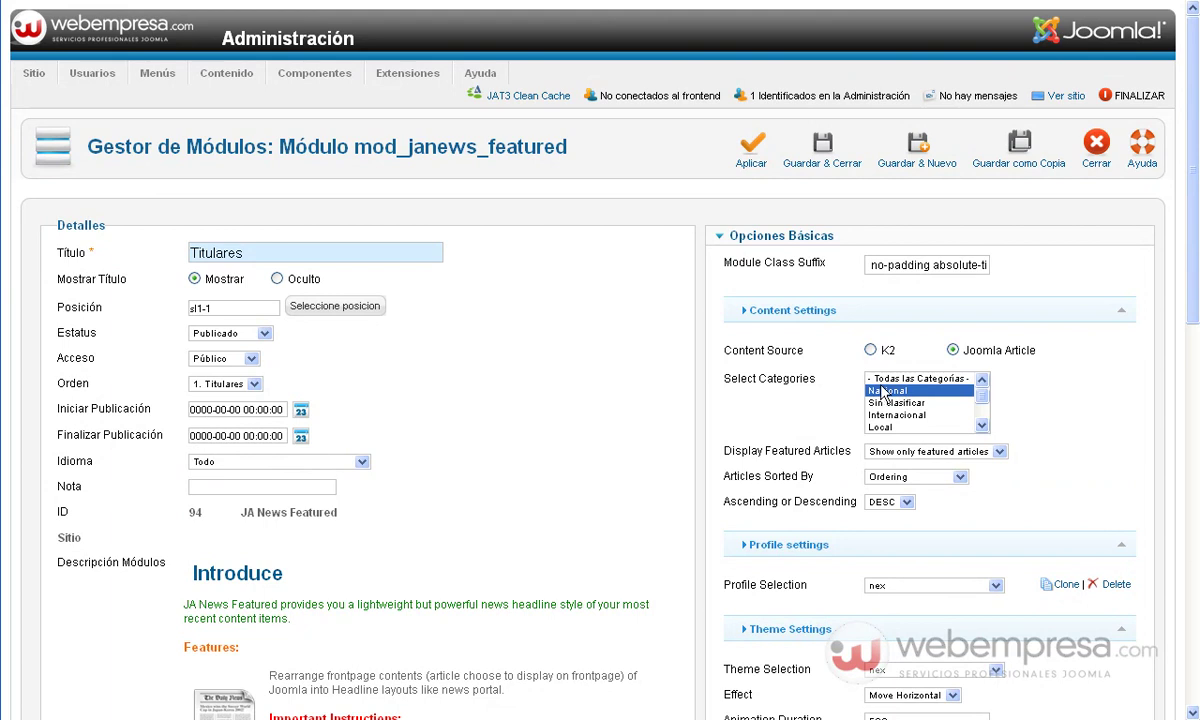
Set the Titulares module to take its articles from all categories (Todas las Categorías).
left_click(904, 415, "ctrl")
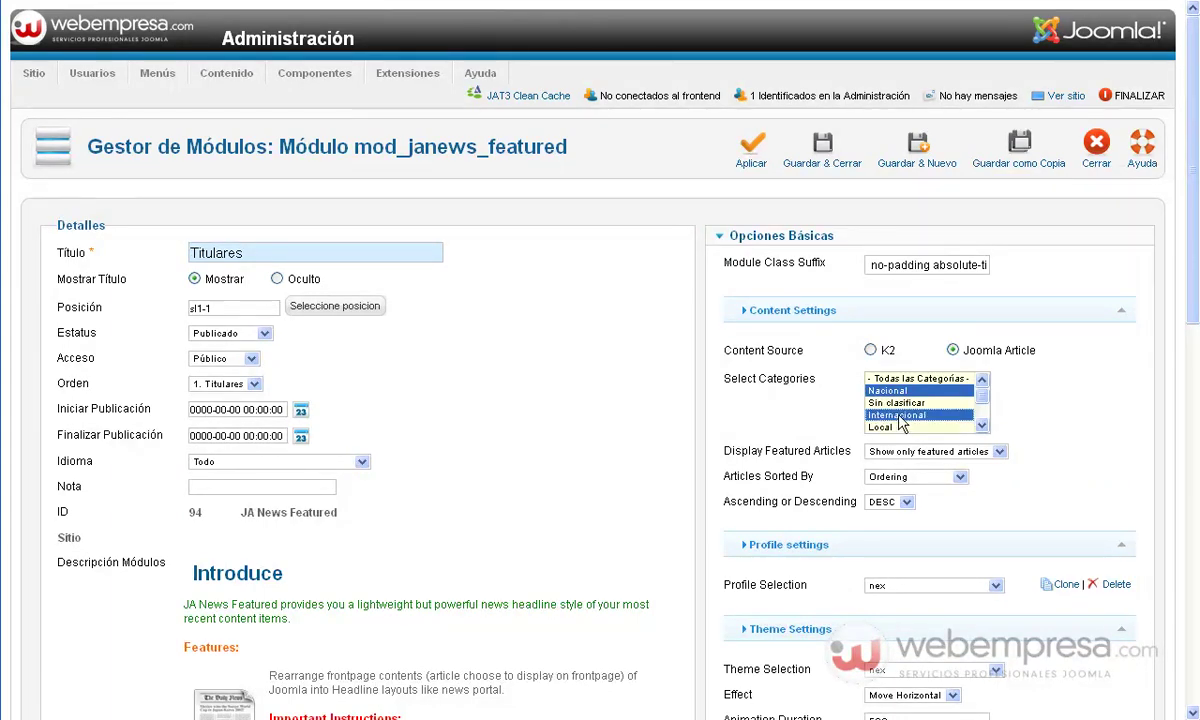
left_click(881, 428, "ctrl")
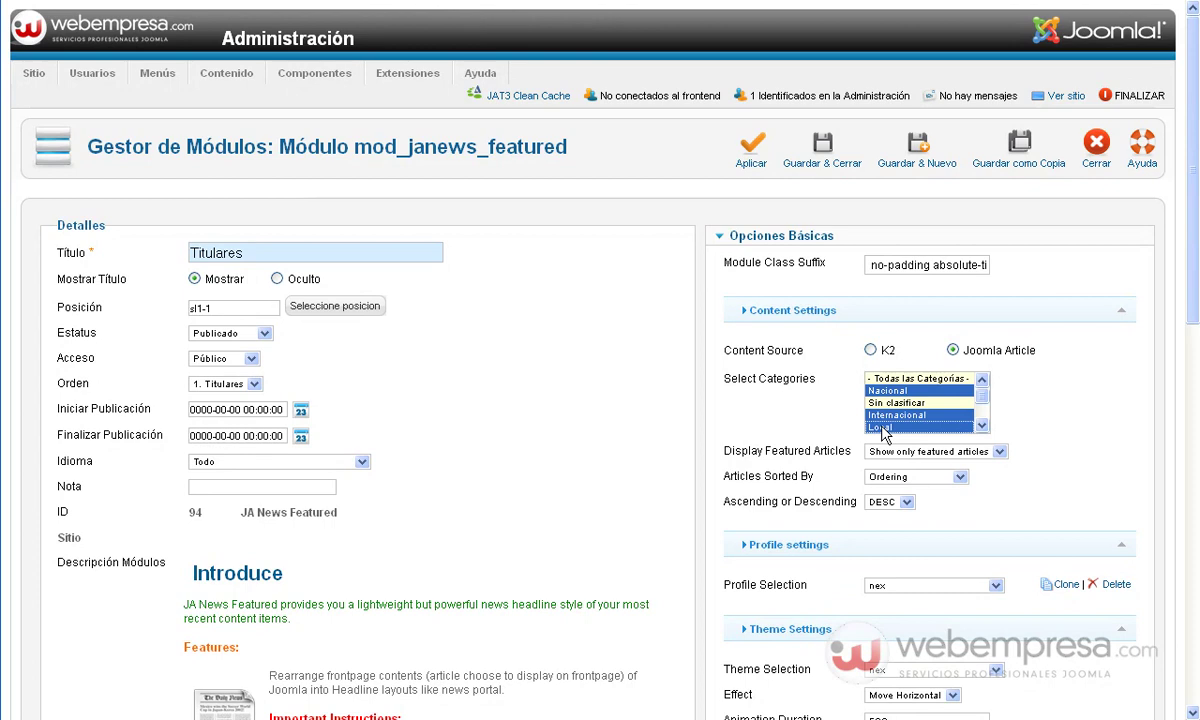
left_click(938, 380)
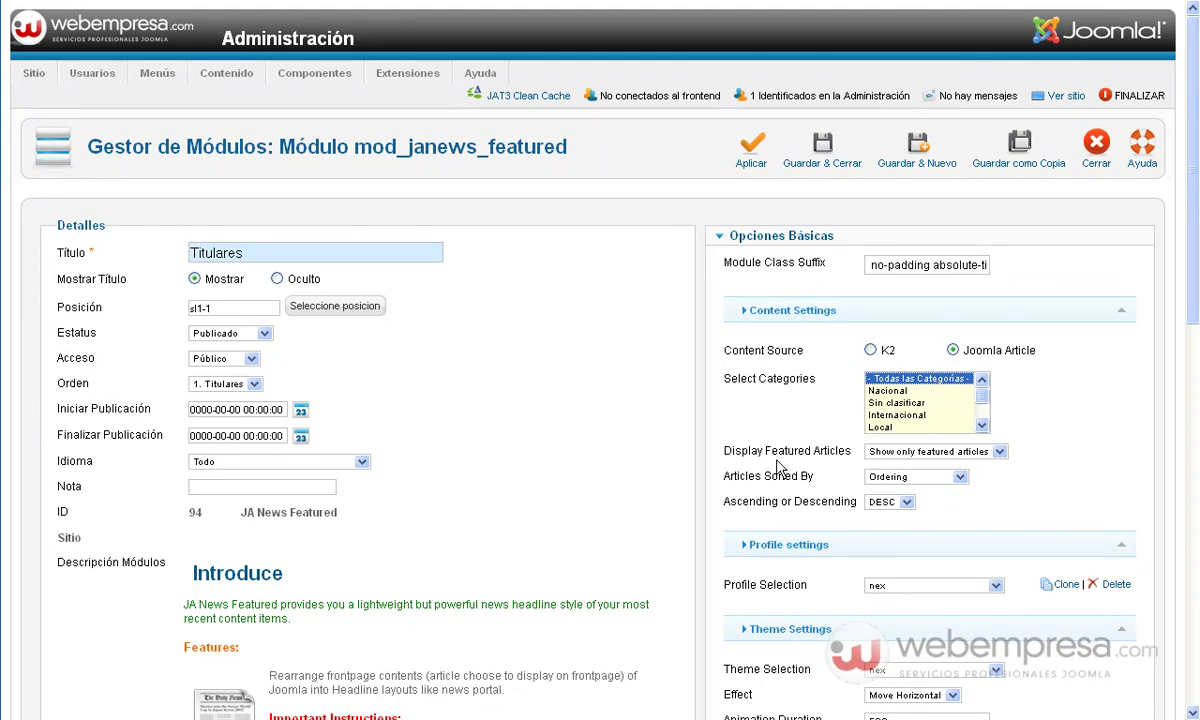
Keep "Show only featured articles" and sorting by Ordering in the Titulares module, and save and close it.
left_click(914, 455)
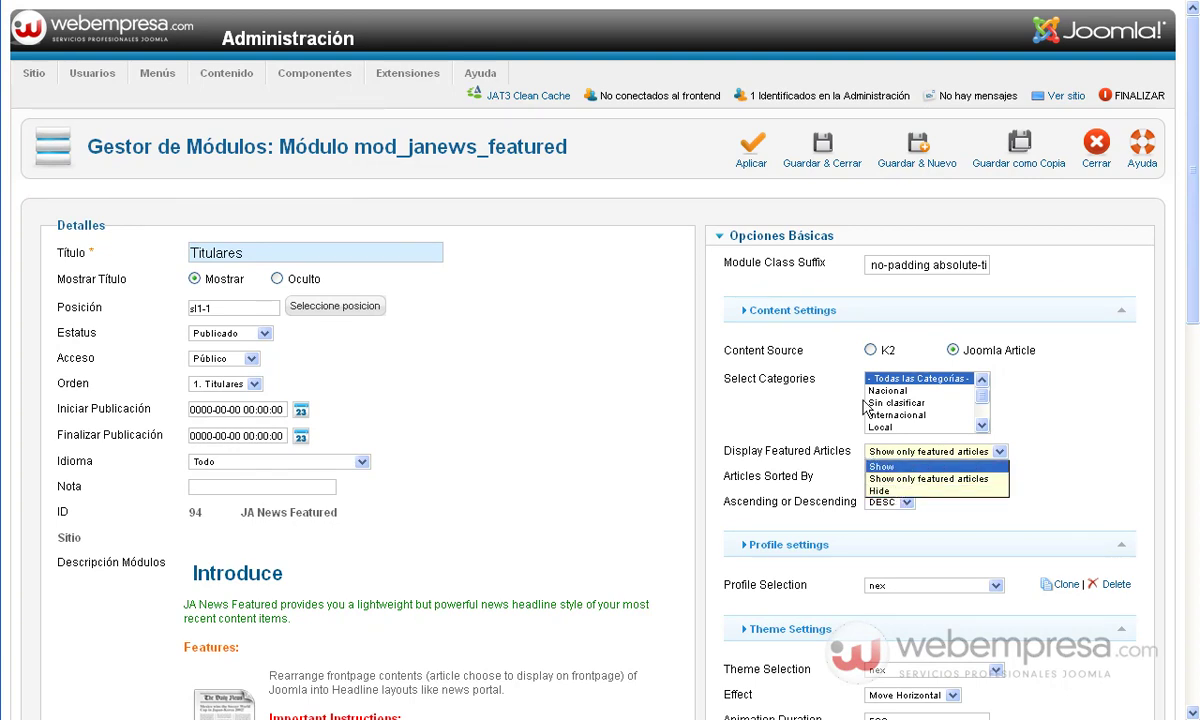
left_click(917, 479)
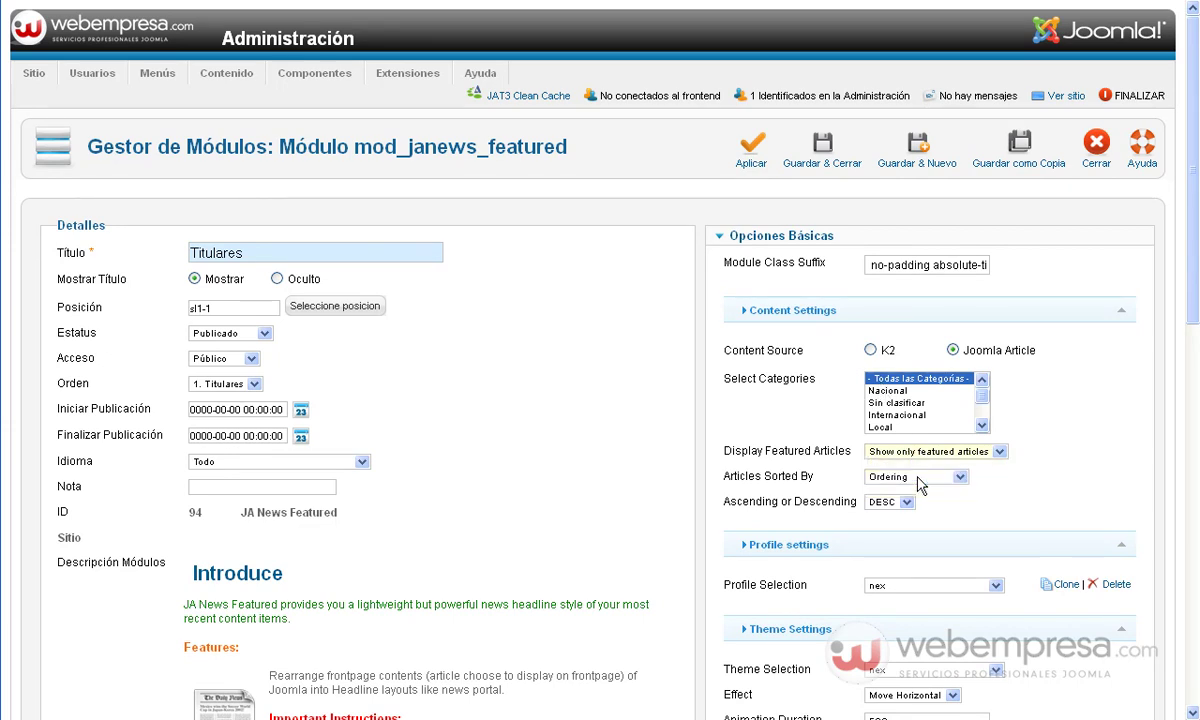
left_click(920, 482)
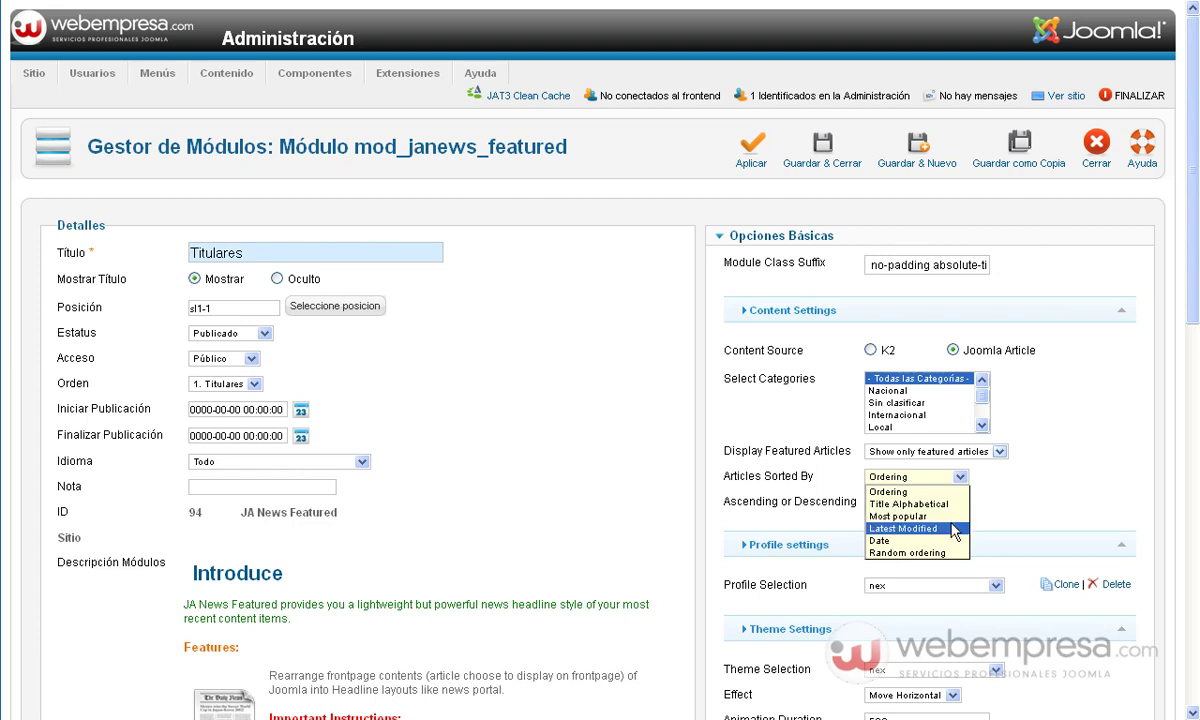
left_click(1060, 492)
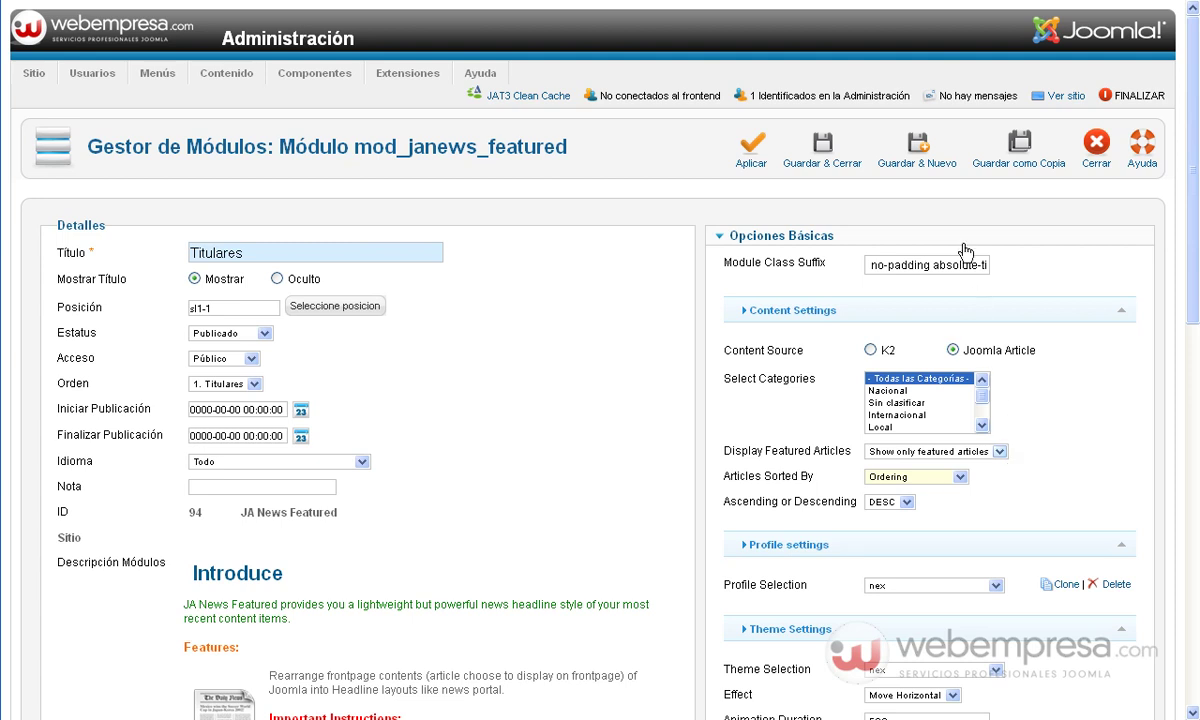
left_click(826, 158)
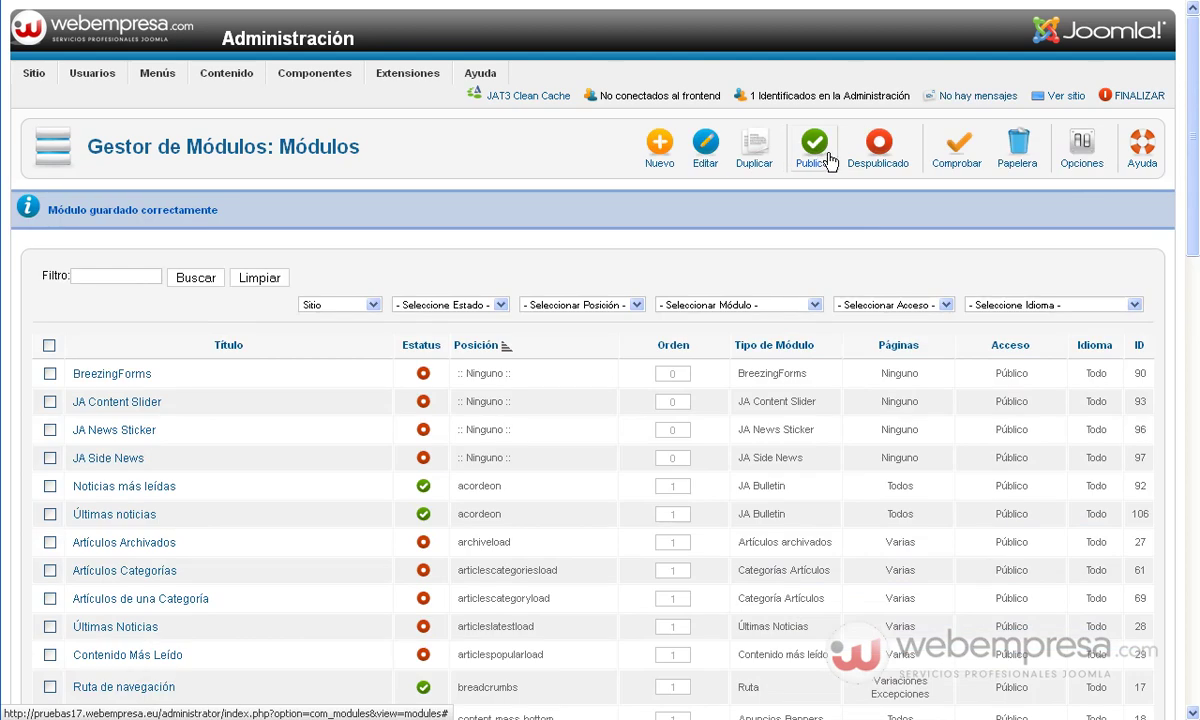
Open the article manager and check which articles are marked as featured in the Destacados column.
mouse_move(220, 79)
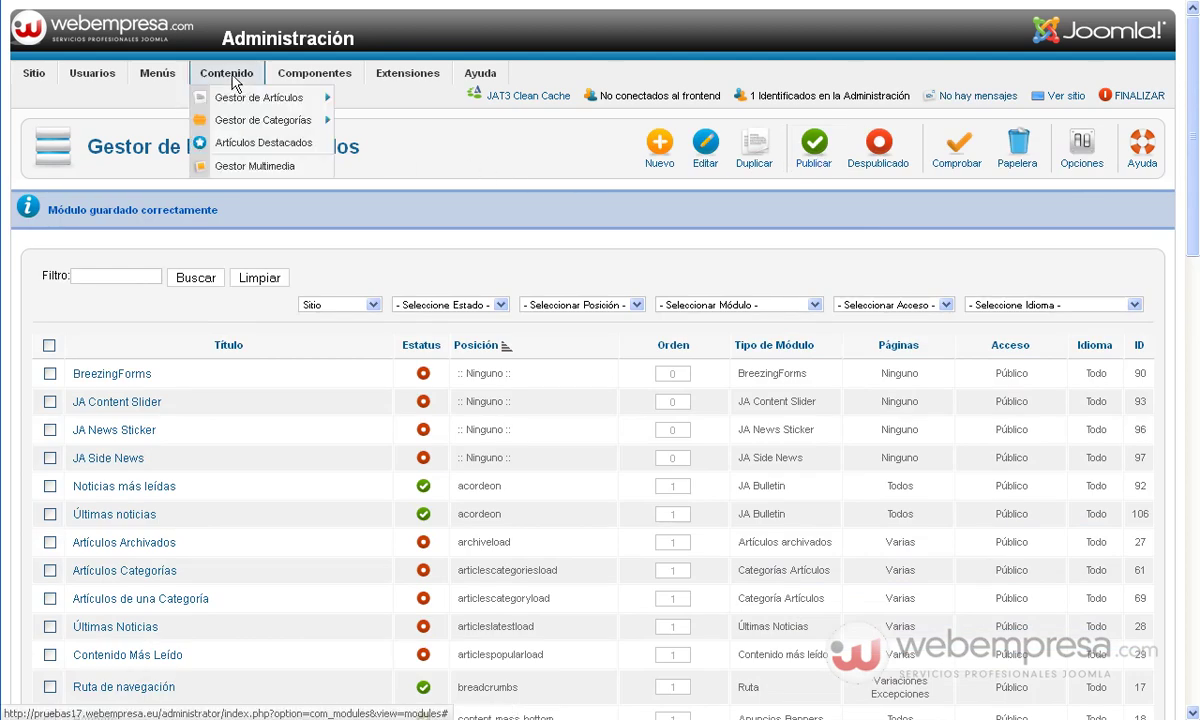
left_click(265, 99)
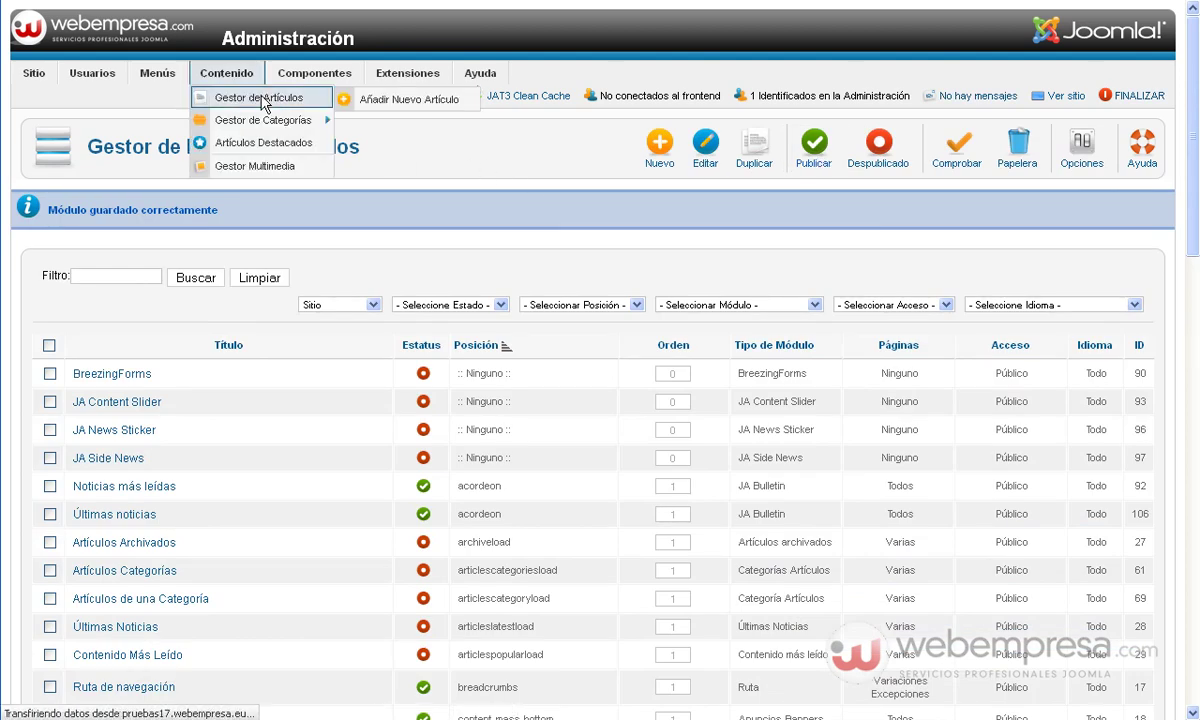
scroll(268, 176, "down", 10)
scroll(268, 176, "down", 3)
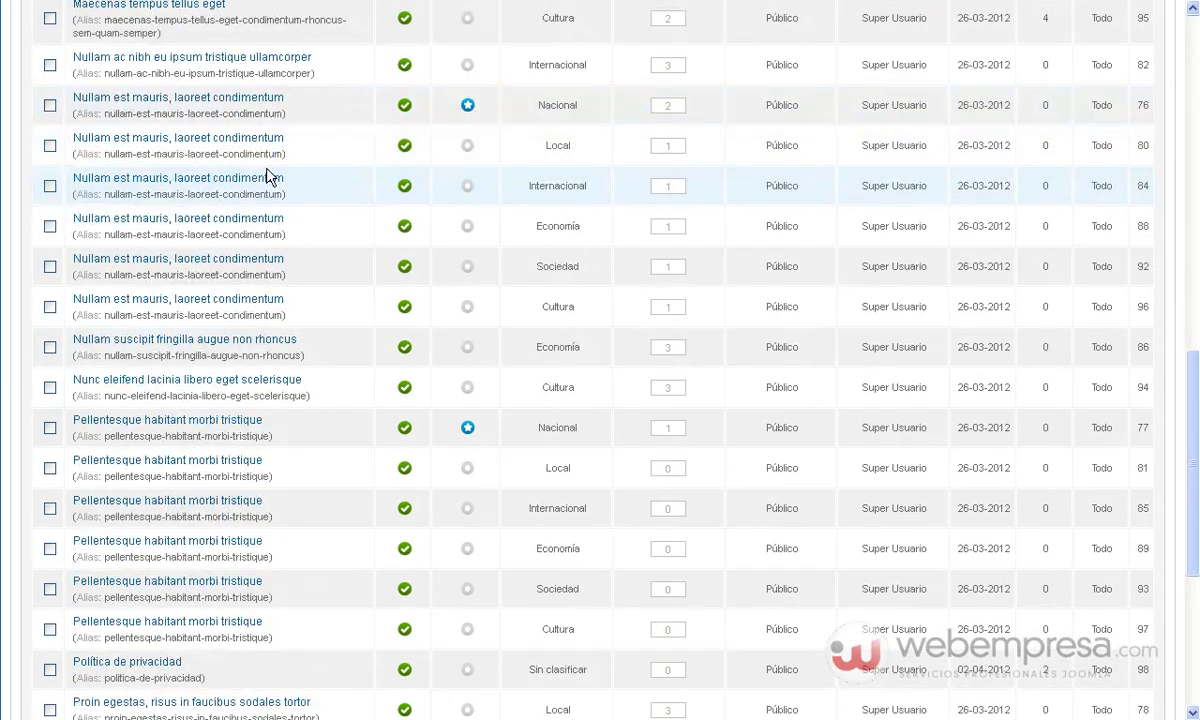
scroll(268, 176, "down", 3)
scroll(268, 176, "up", 10)
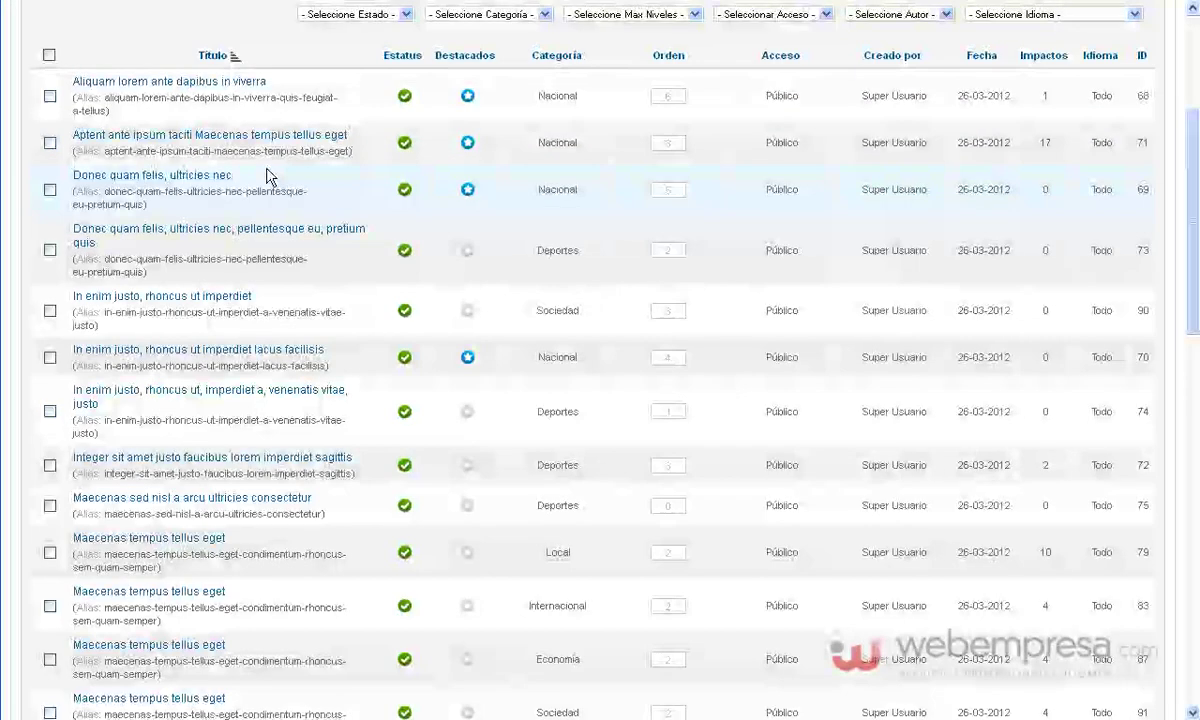
scroll(343, 216, "up", 3)
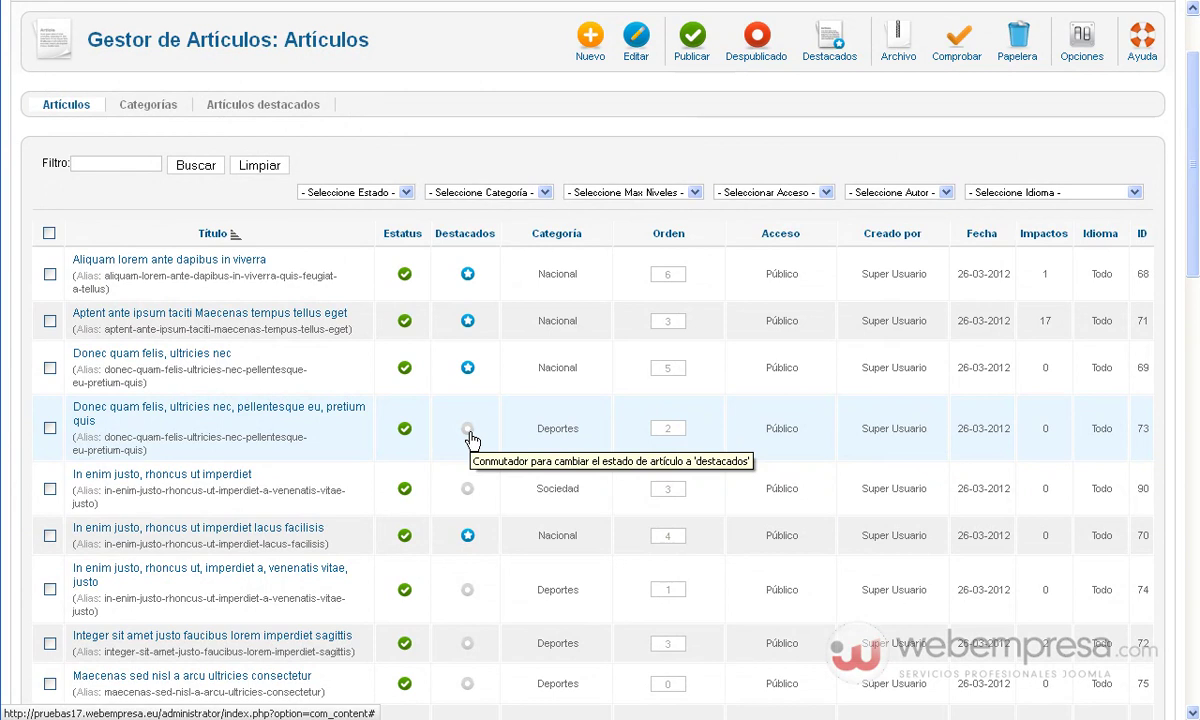
Mark the Deportes article "Integer sit amet justo faucibus lorem imperdiet sagittis" as featured.
scroll(471, 440, "down", 1)
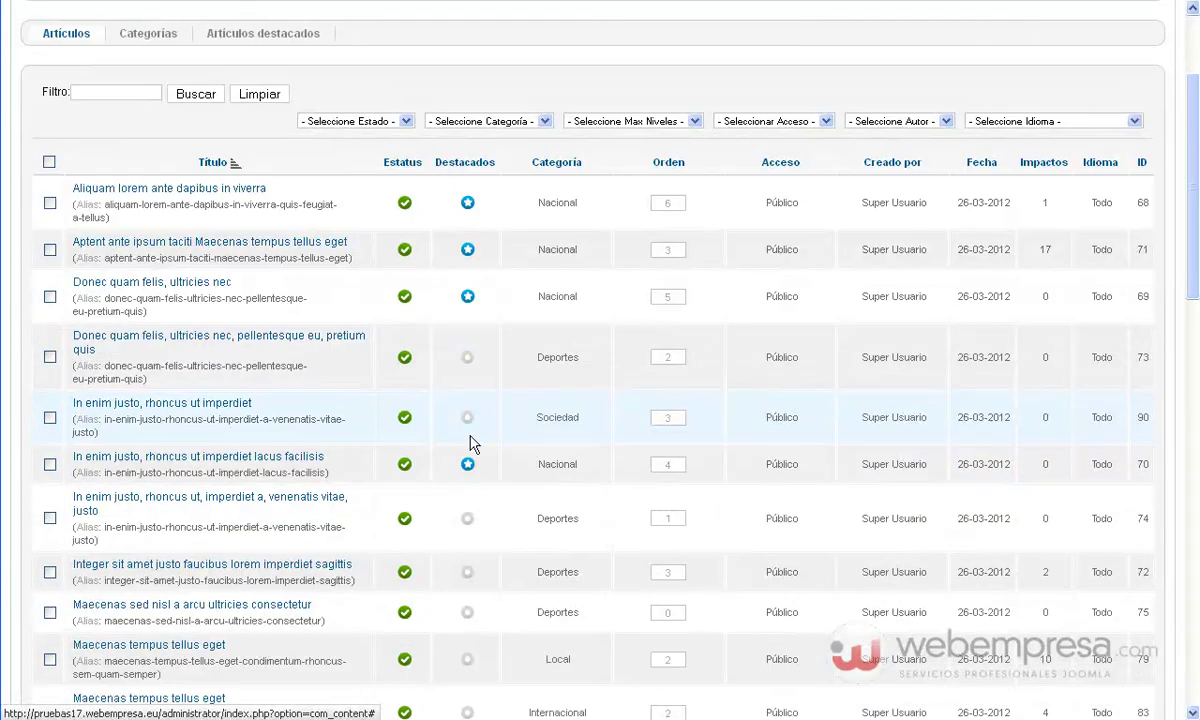
left_click(468, 574)
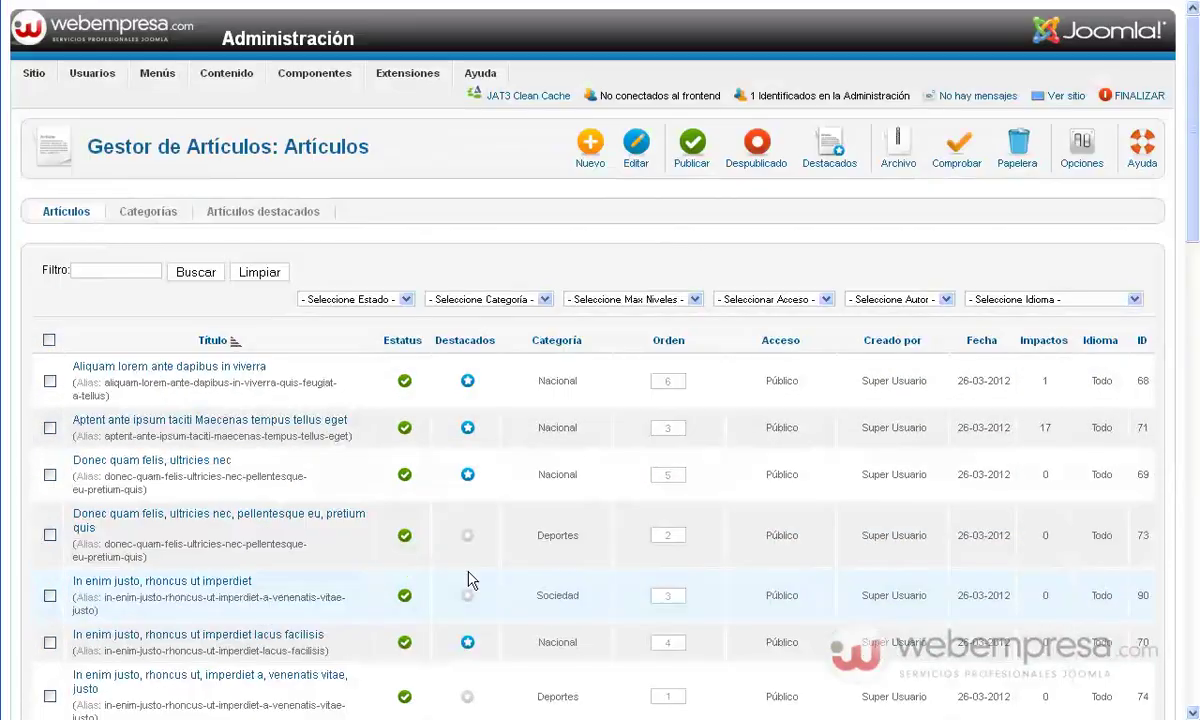
scroll(471, 580, "down", 7)
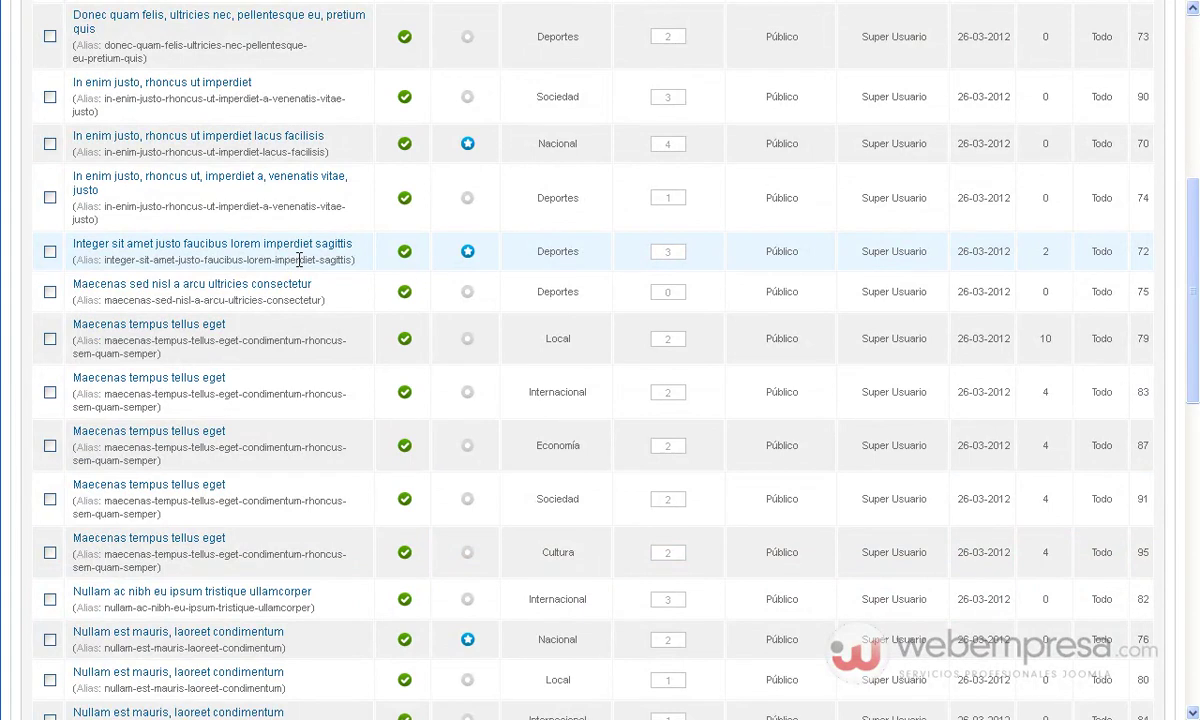
Remove the featured mark from the Deportes article "Integer sit amet justo faucibus lorem imperdiet sagittis" and look through the article list.
left_click(467, 252)
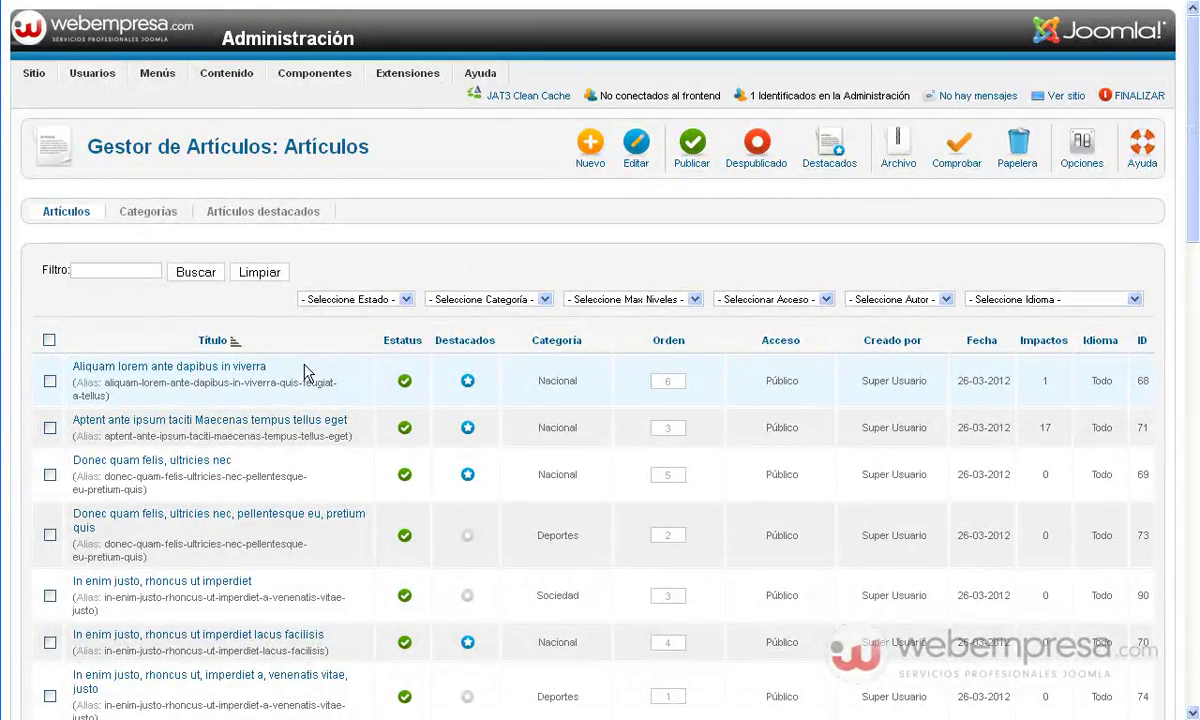
scroll(305, 372, "down", 20)
scroll(305, 372, "up", 2)
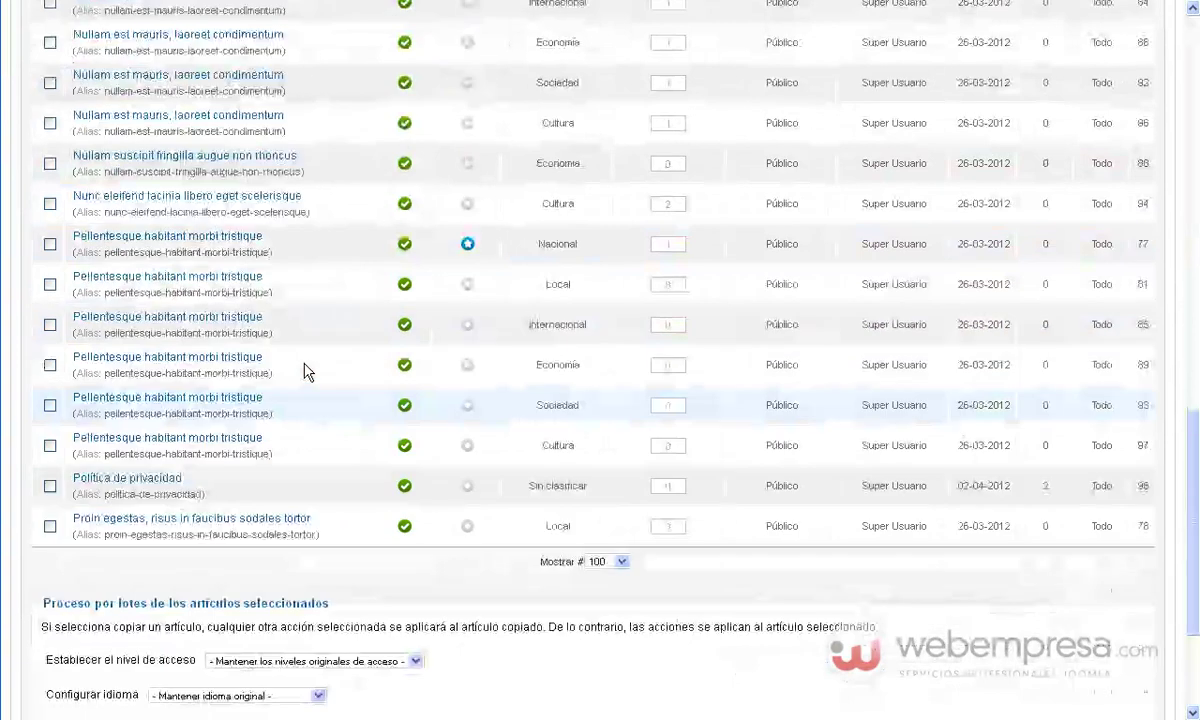
Check the list of featured articles (Artículos destacados) and compare it with the full article list.
scroll(305, 372, "up", 20)
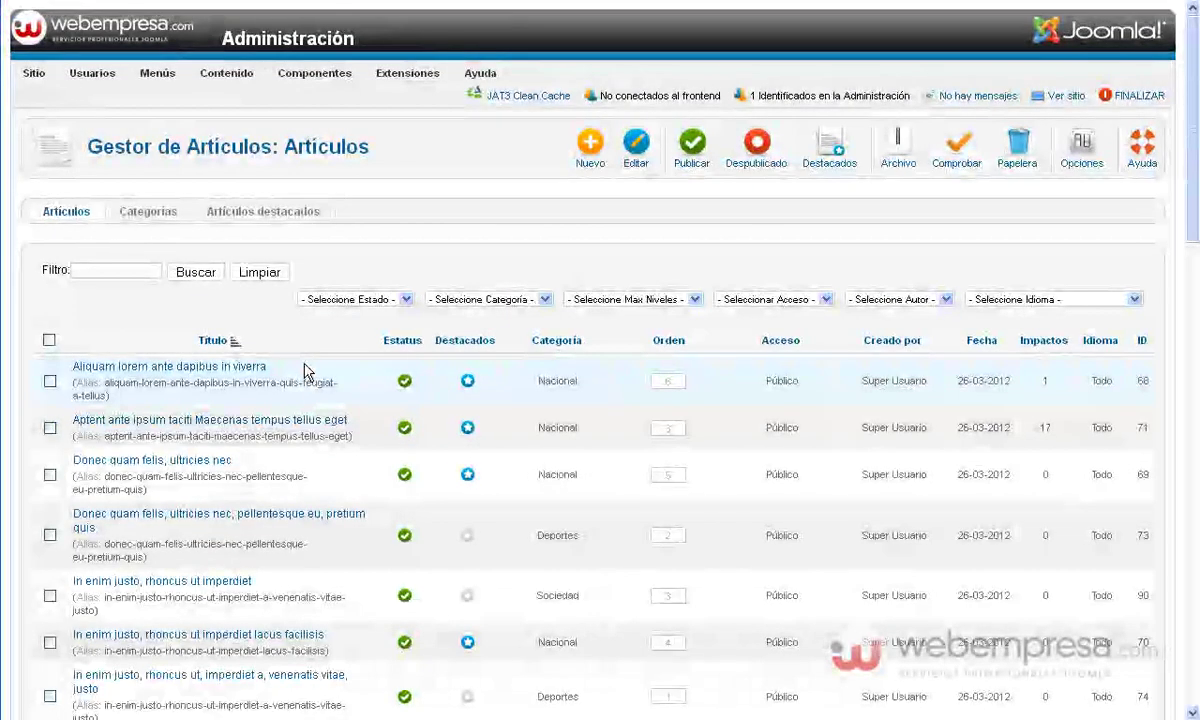
left_click(247, 212)
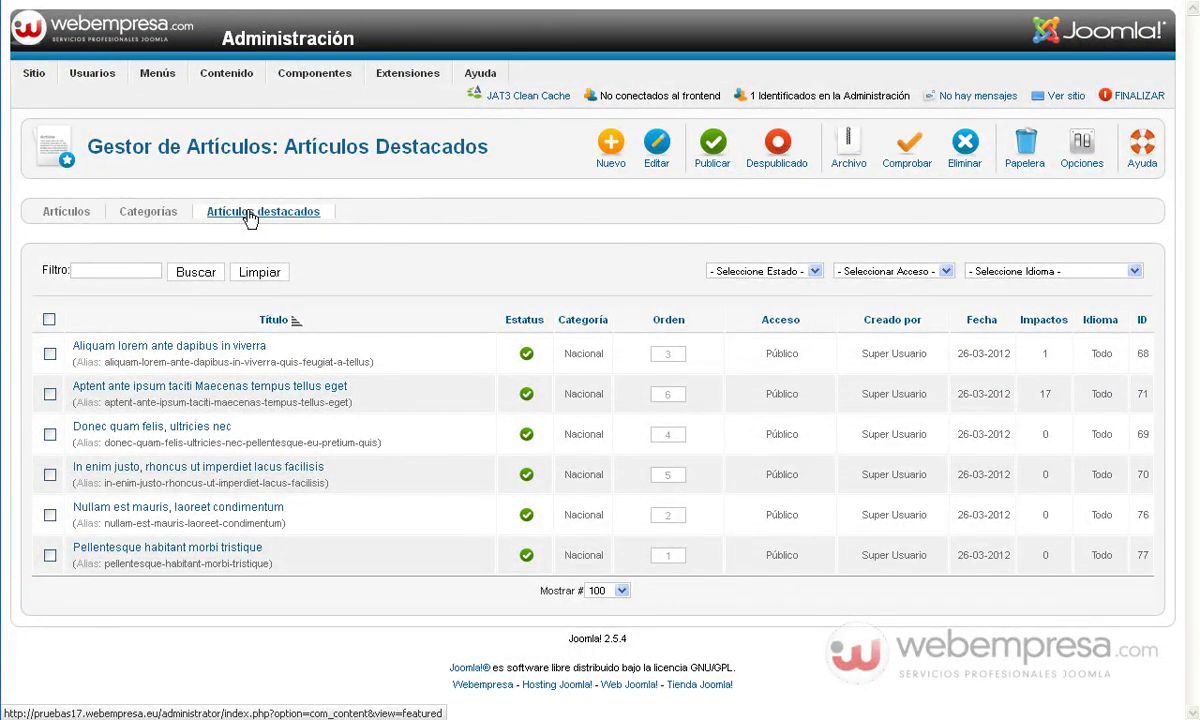
left_click(66, 213)
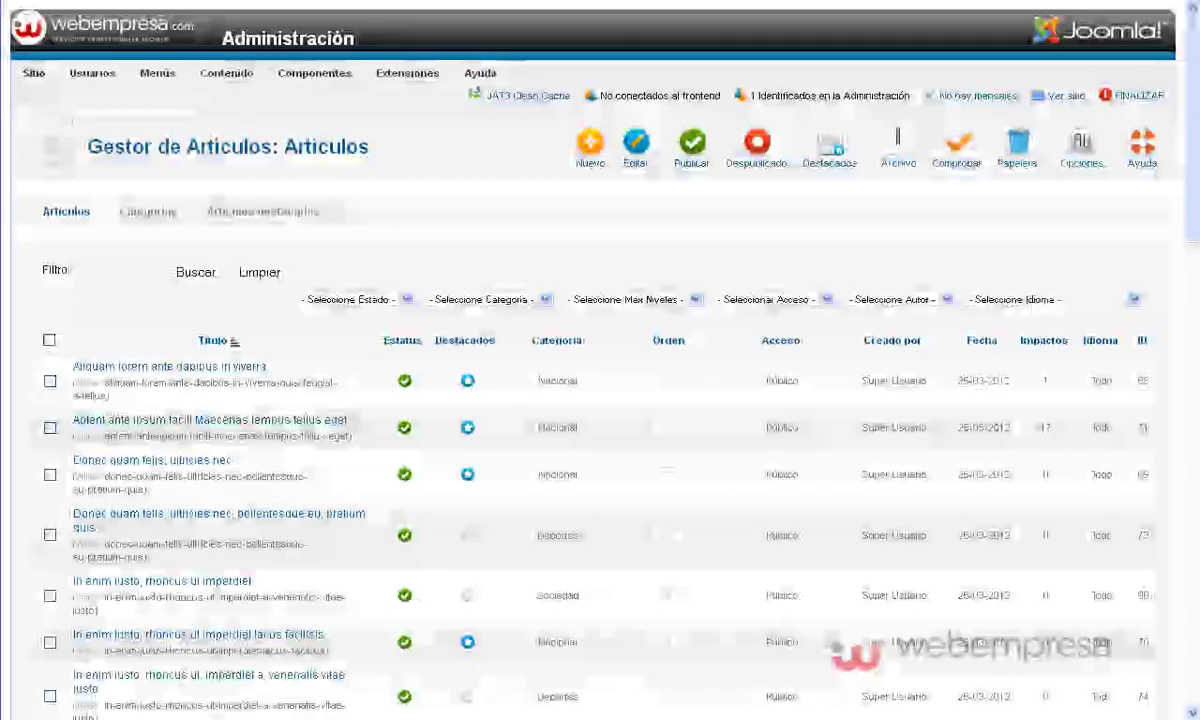
scroll(340, 390, "down", 4)
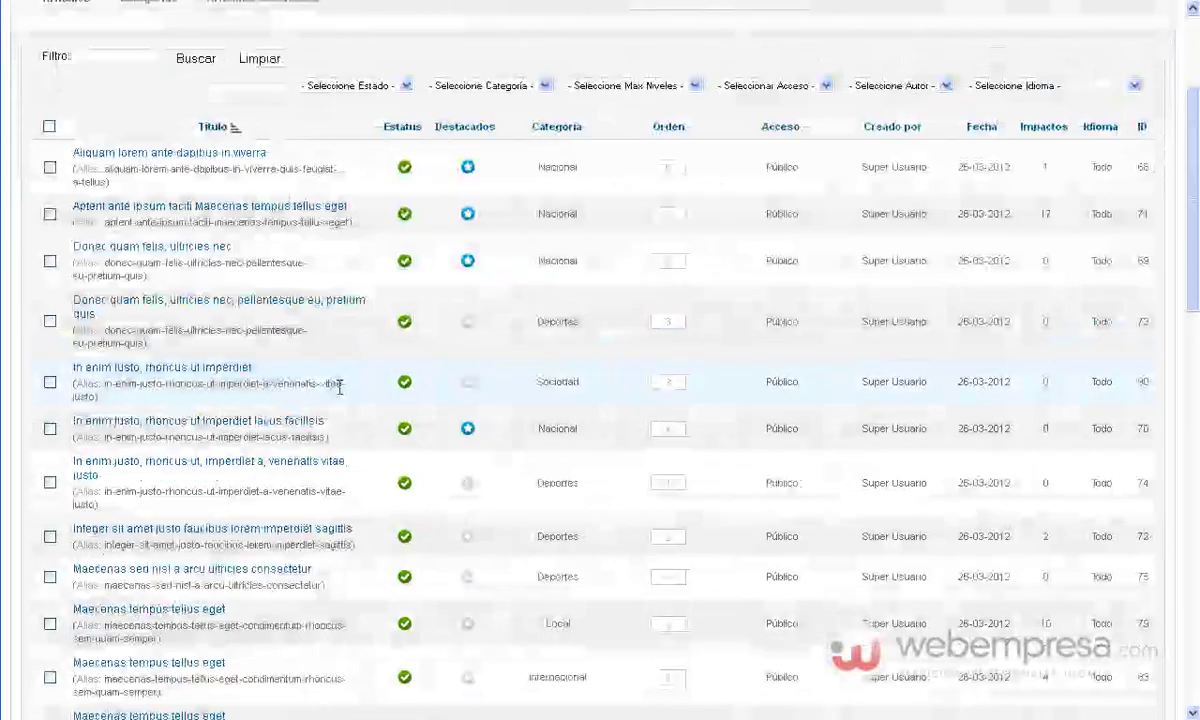
scroll(340, 396, "down", 12)
scroll(340, 396, "up", 20)
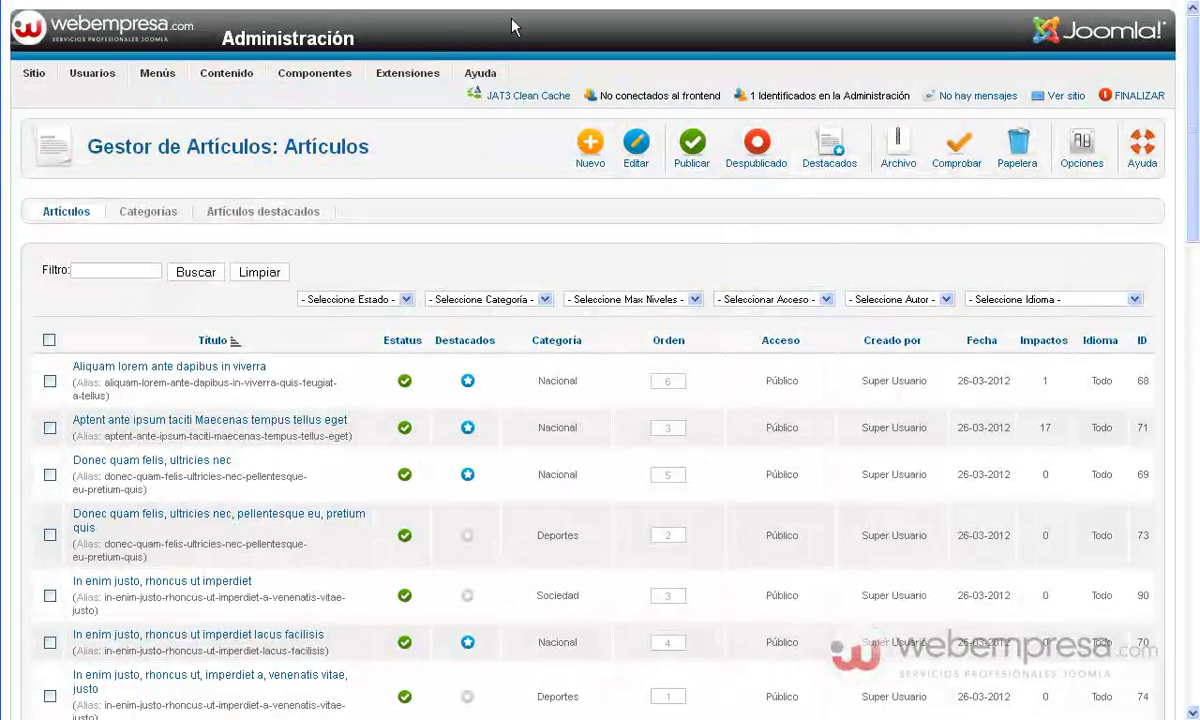
Open the Titulares module for editing from the module manager.
mouse_move(397, 83)
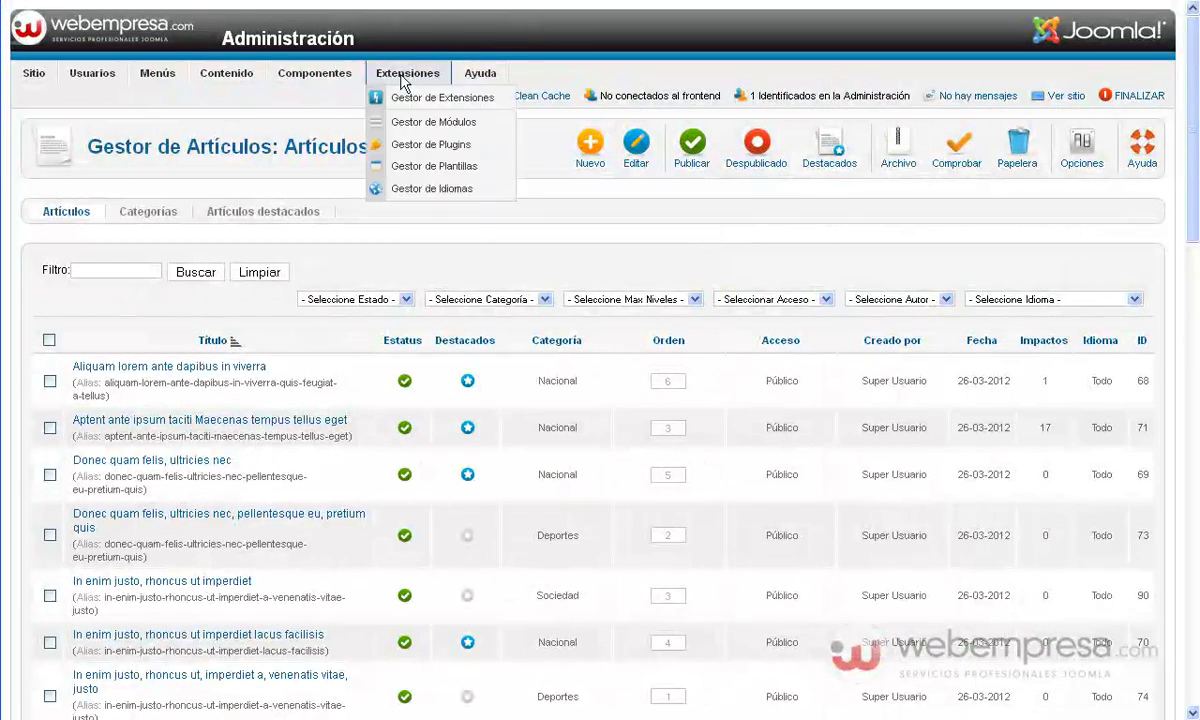
left_click(394, 121)
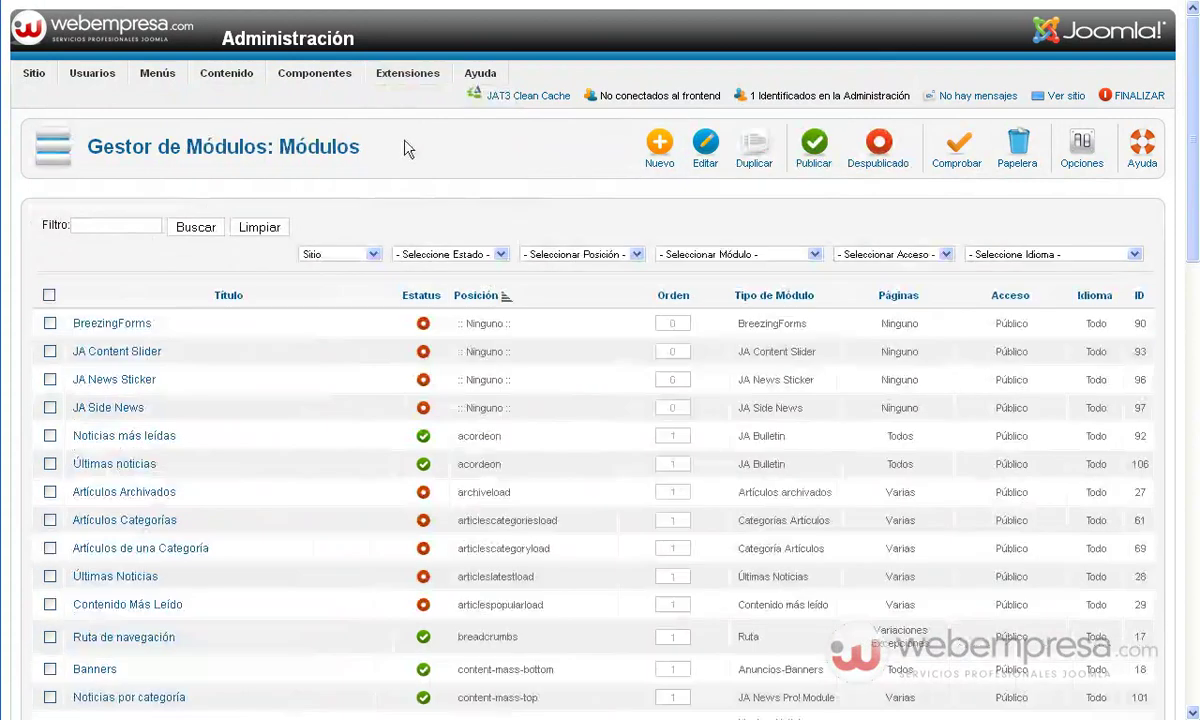
scroll(442, 300, "down", 7)
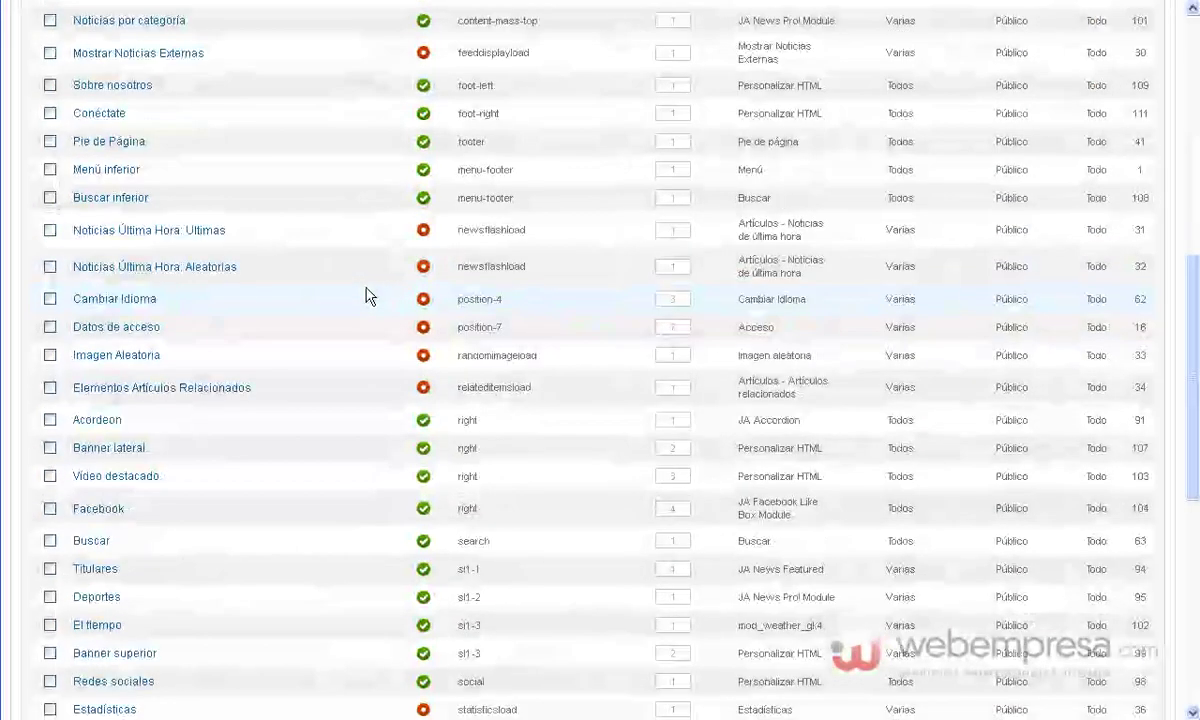
left_click(84, 572)
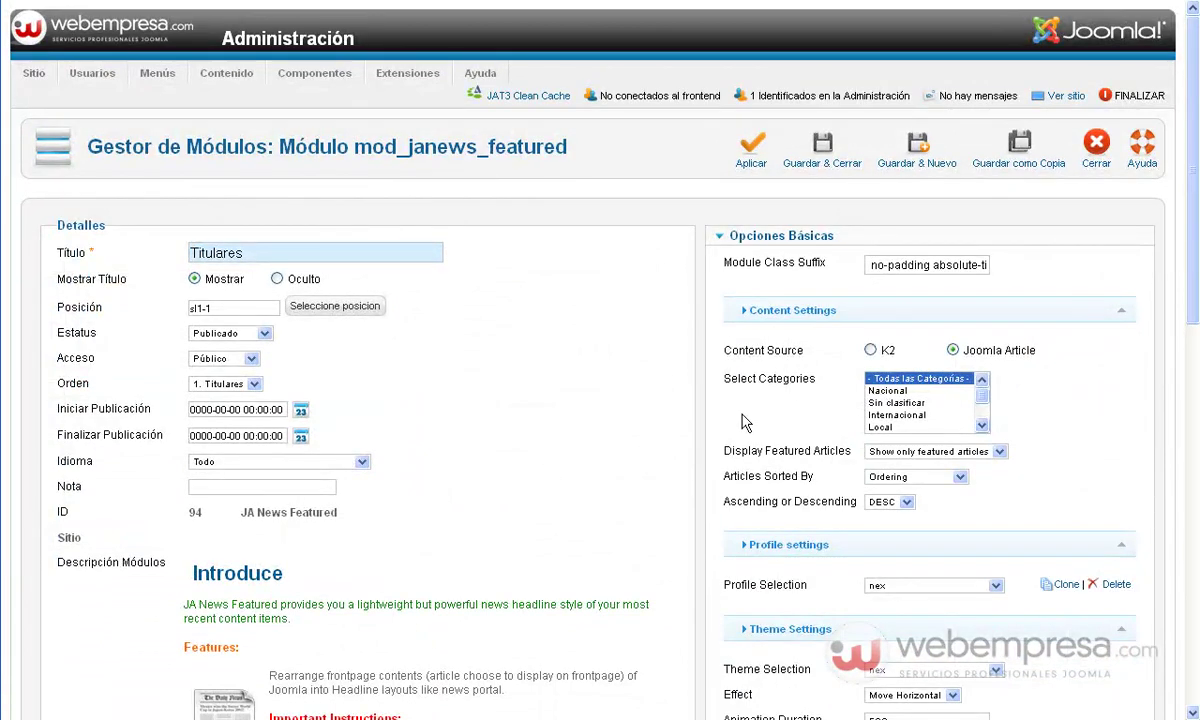
Review the module's profile and theme settings, including the Auto play options, and advance the Titulares slider on the site's home page.
scroll(742, 422, "down", 5)
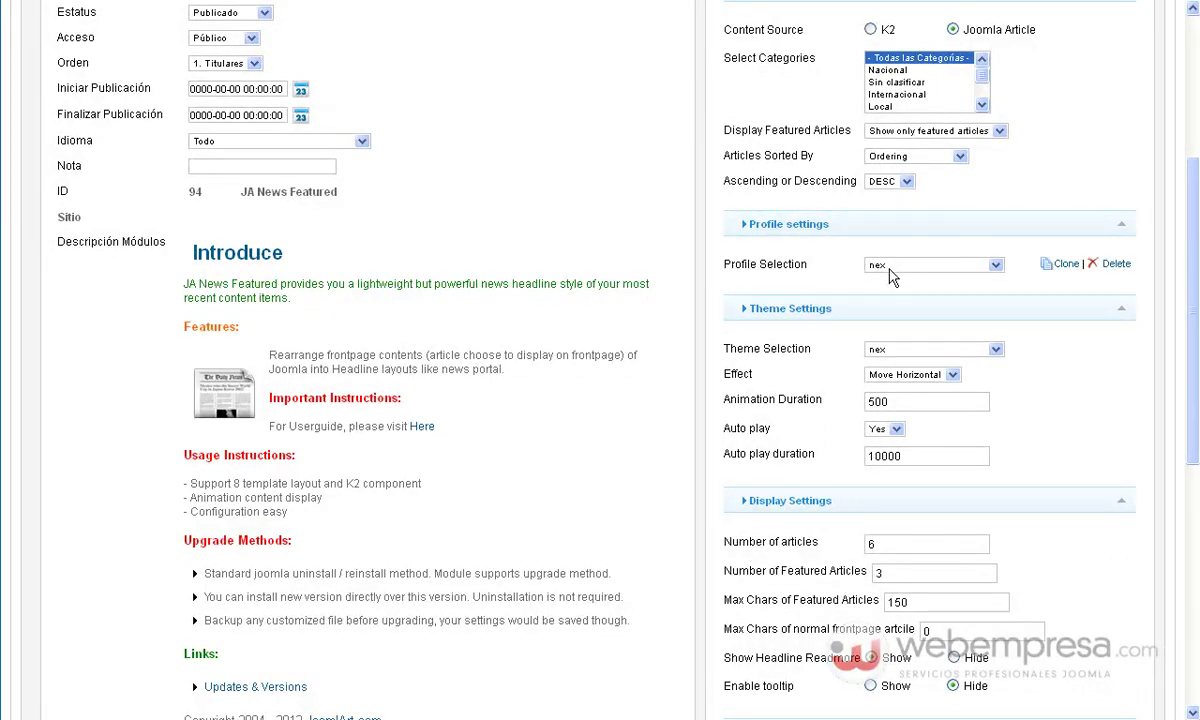
scroll(830, 337, "down", 4)
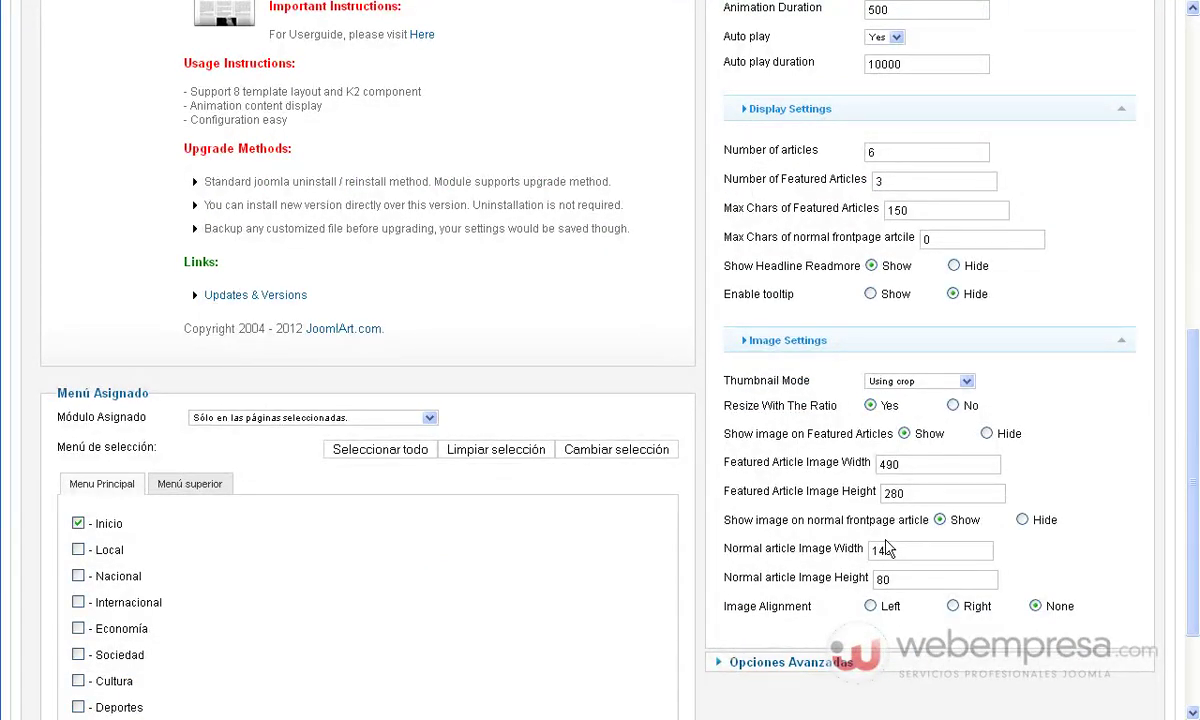
scroll(885, 548, "up", 4)
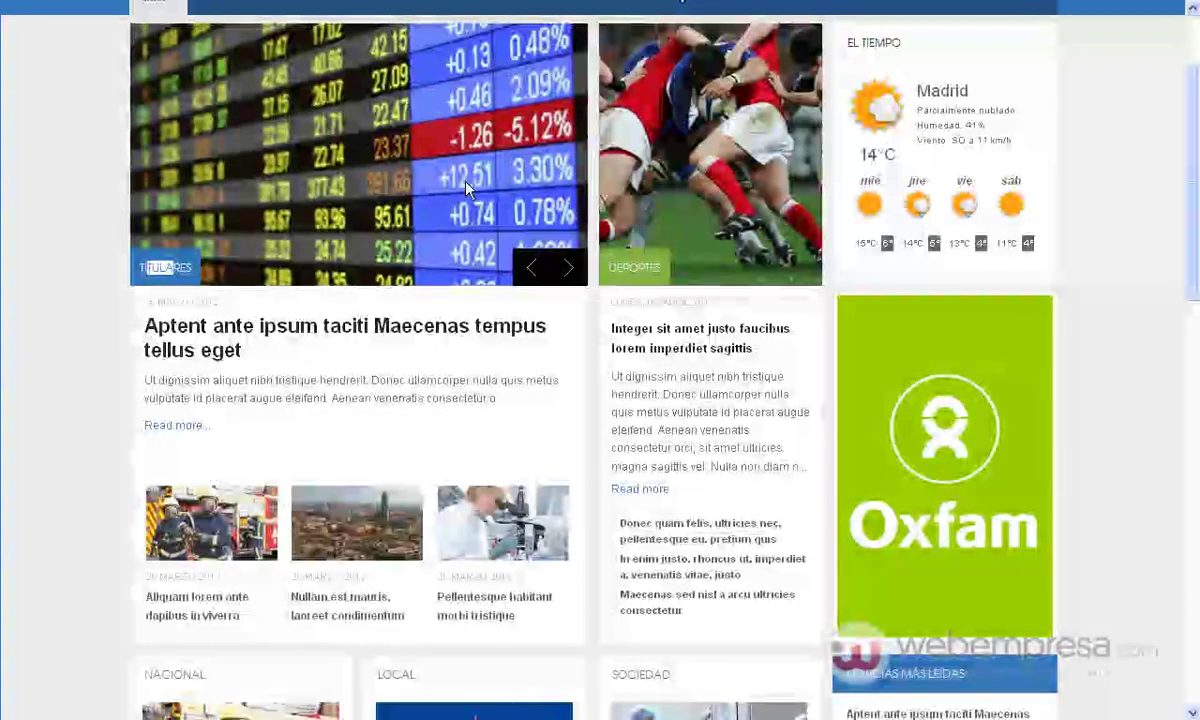
left_click(566, 267)
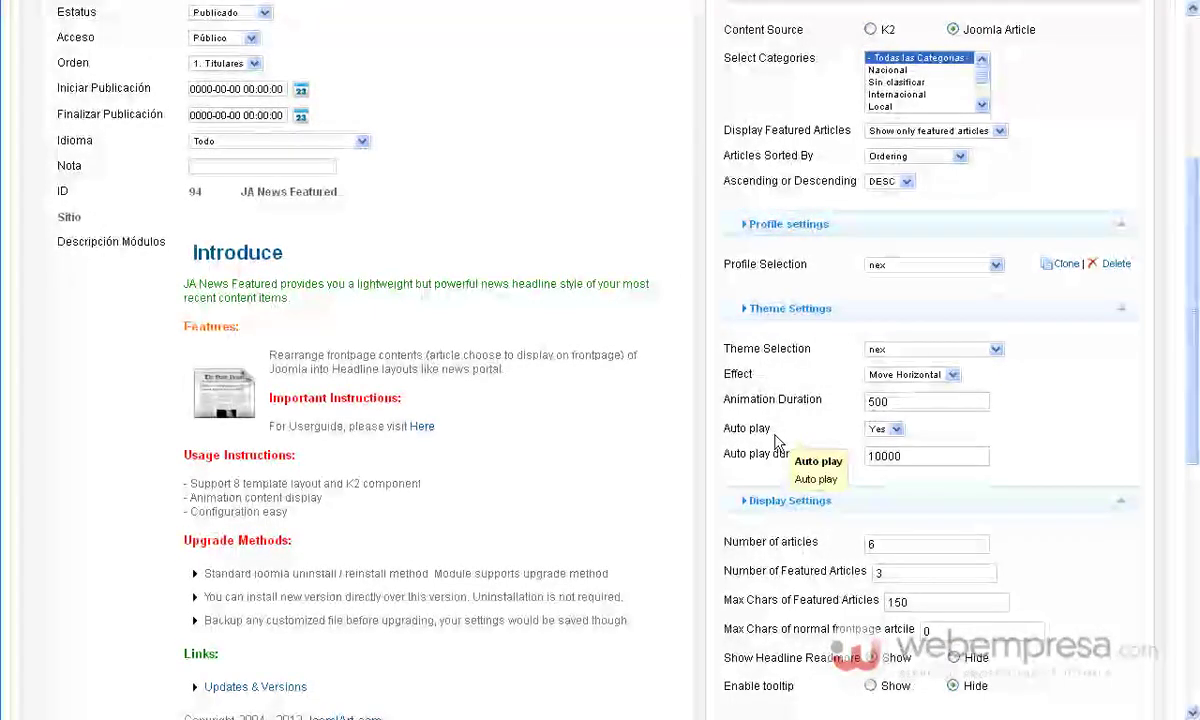
left_click(898, 429)
left_click(898, 429)
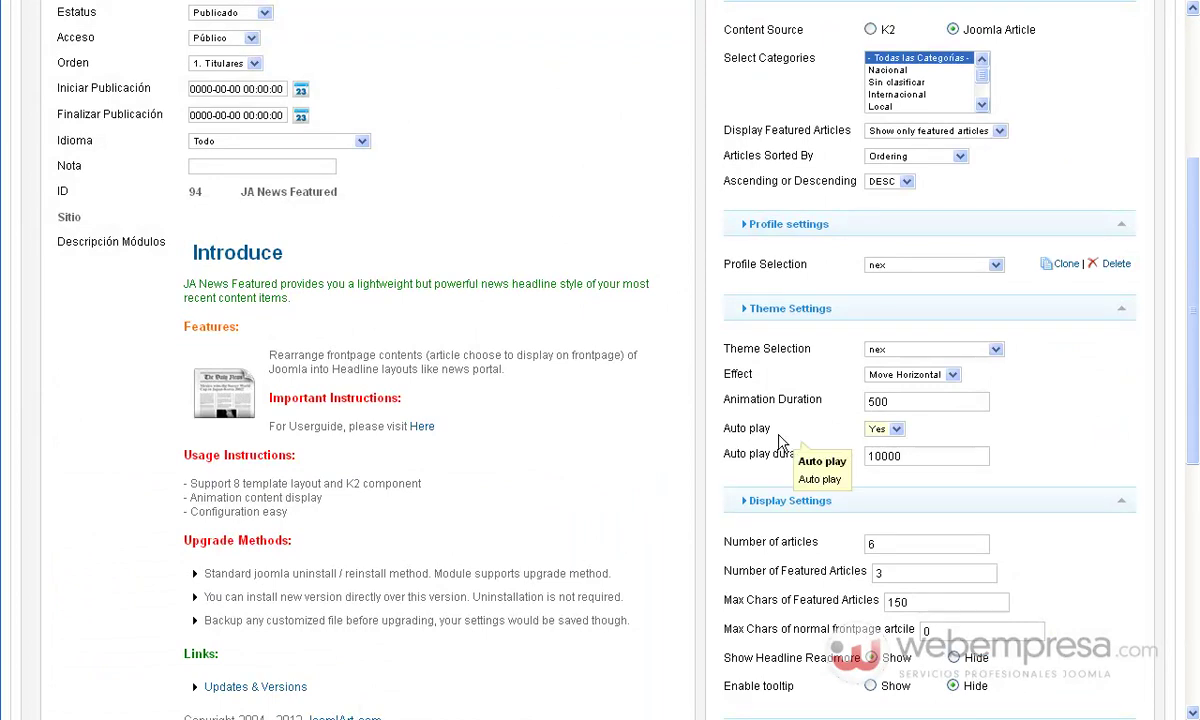
Examine the display and image settings of the Titulares module, from the number of articles and character limits to the image sizes.
scroll(770, 440, "down", 3)
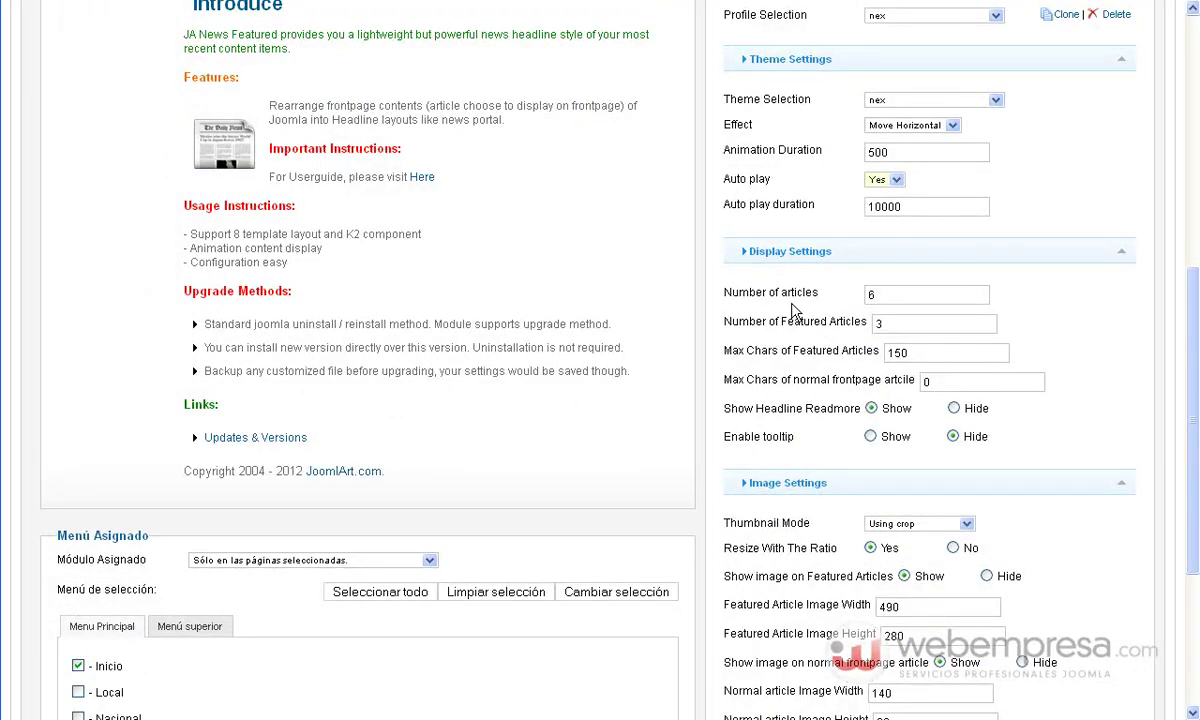
mouse_move(783, 333)
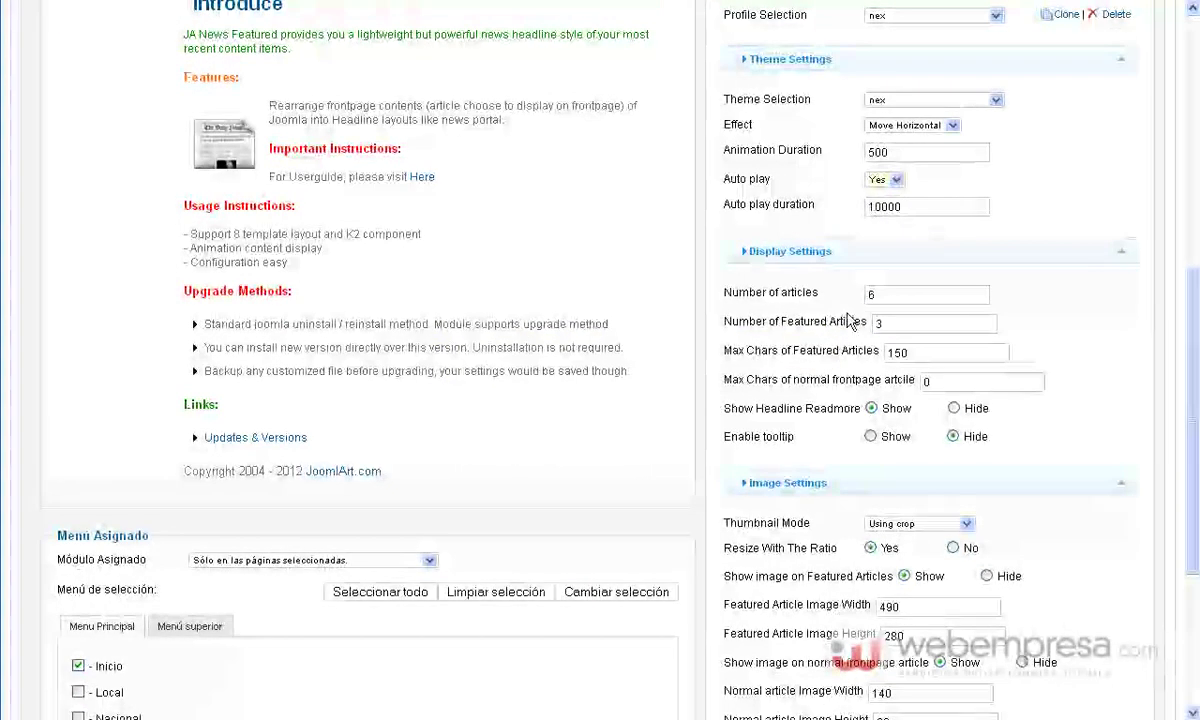
mouse_move(840, 335)
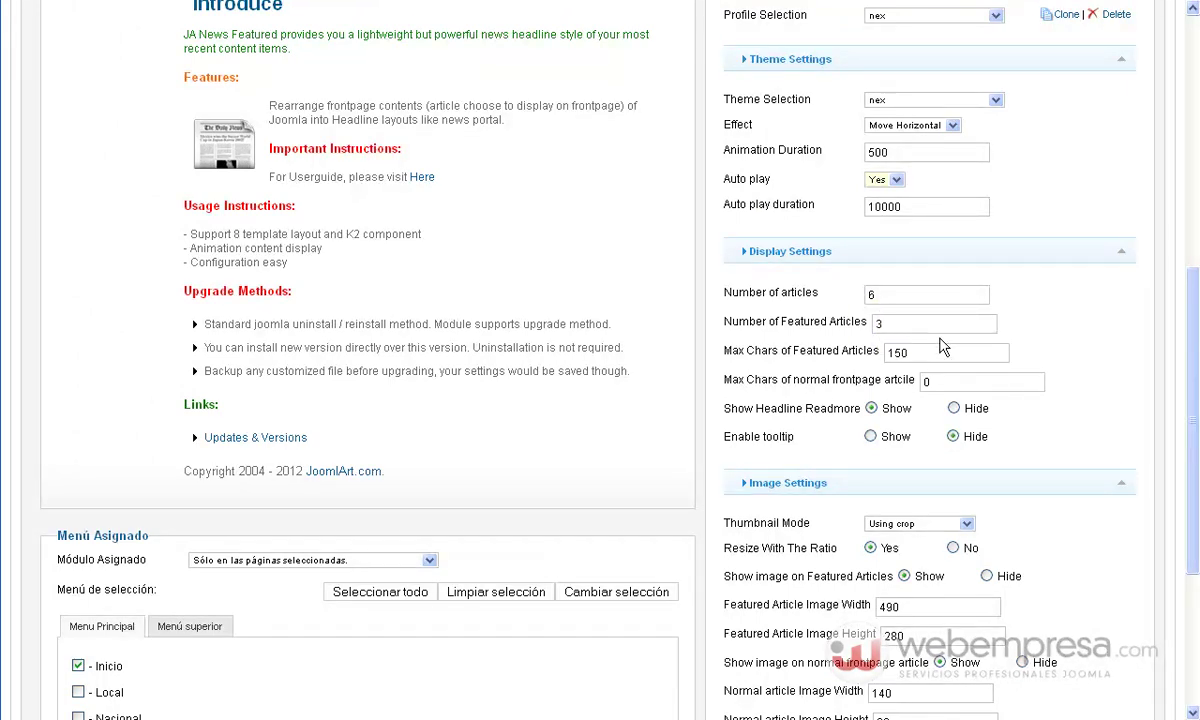
mouse_move(825, 358)
mouse_move(866, 420)
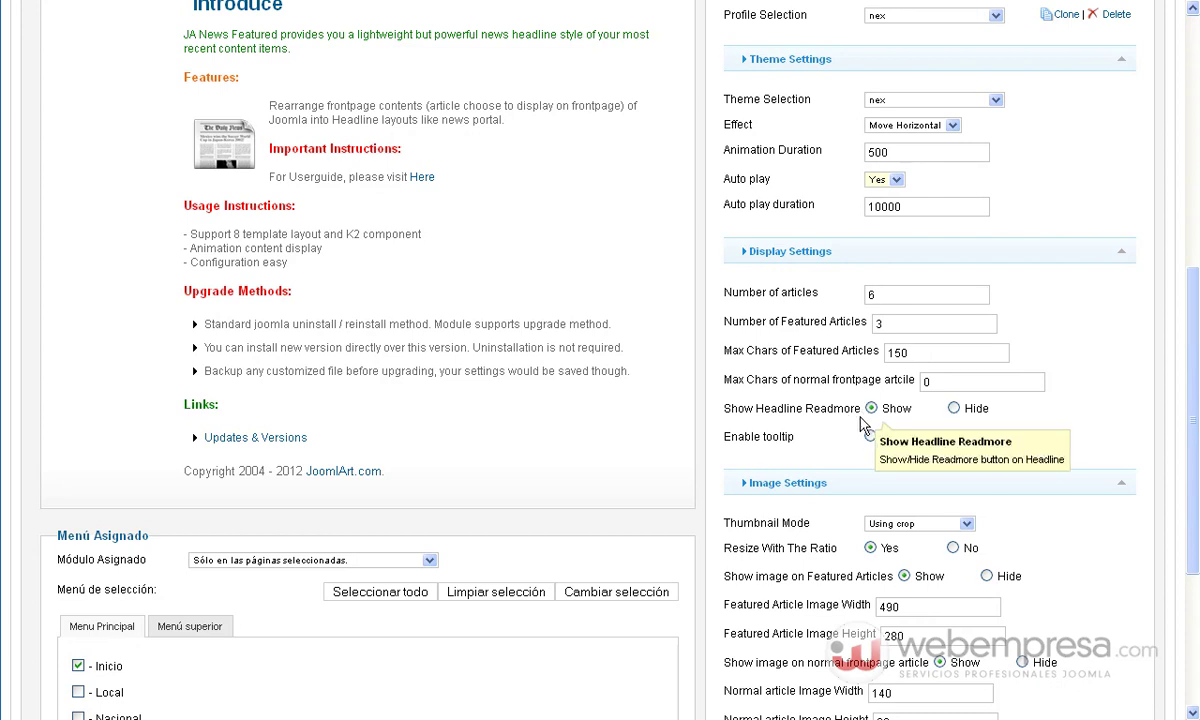
mouse_move(752, 446)
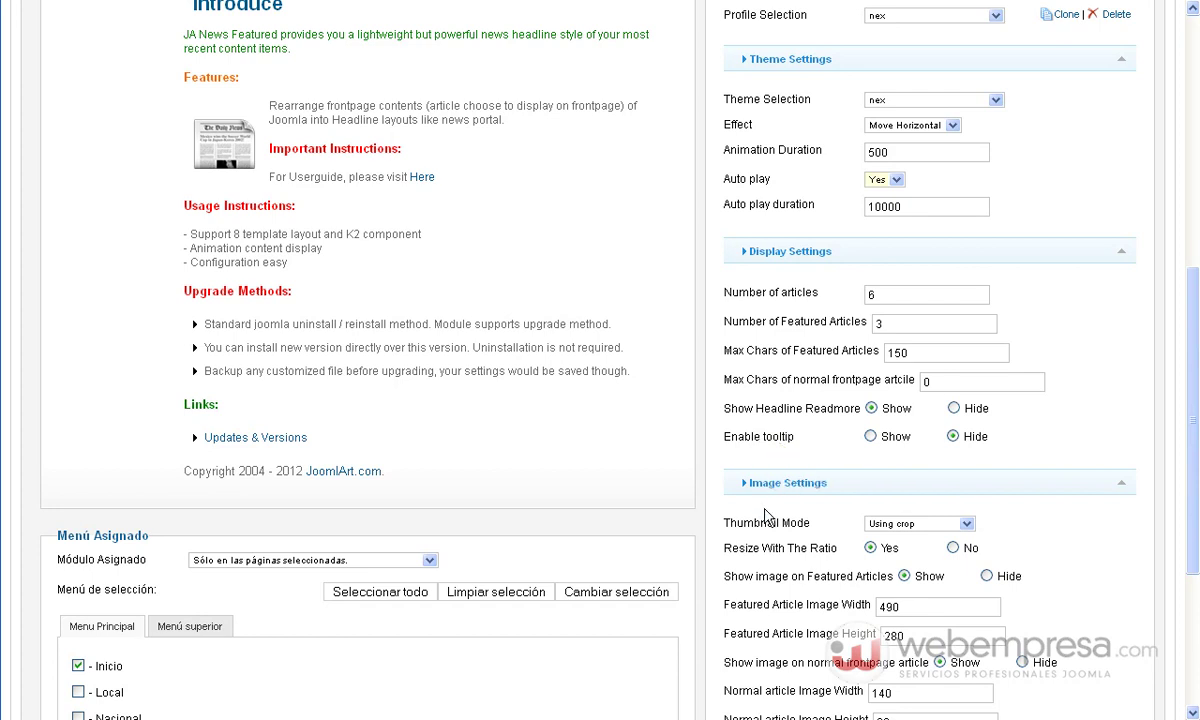
scroll(755, 440, "down", 3)
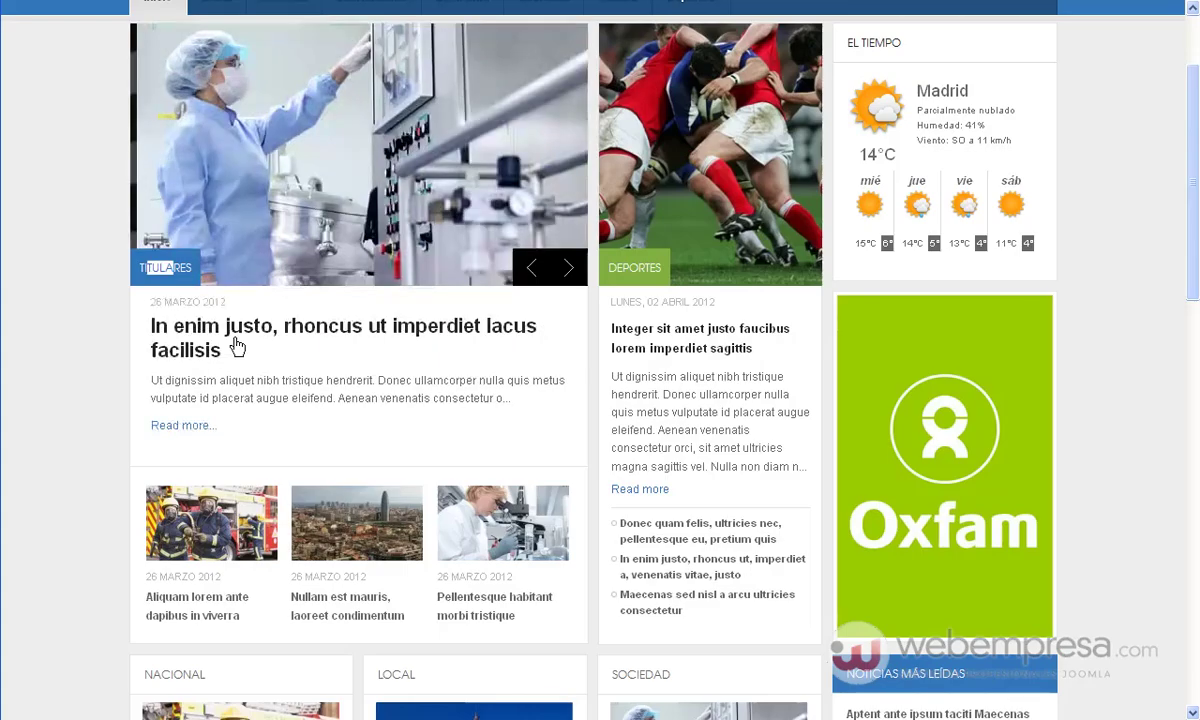
Open the headline article "In enim justo, rhoncus ut imperdiet lacus facilisis" on the site and return to the Inicio page.
left_click(192, 348)
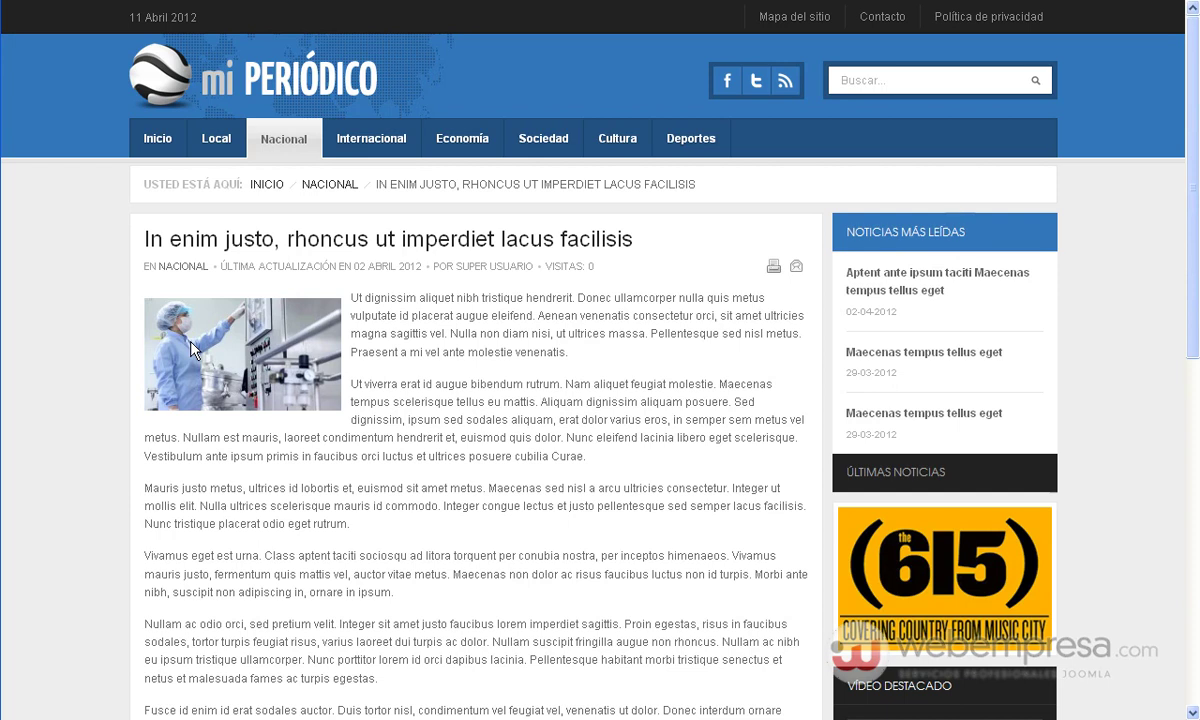
left_click(263, 77)
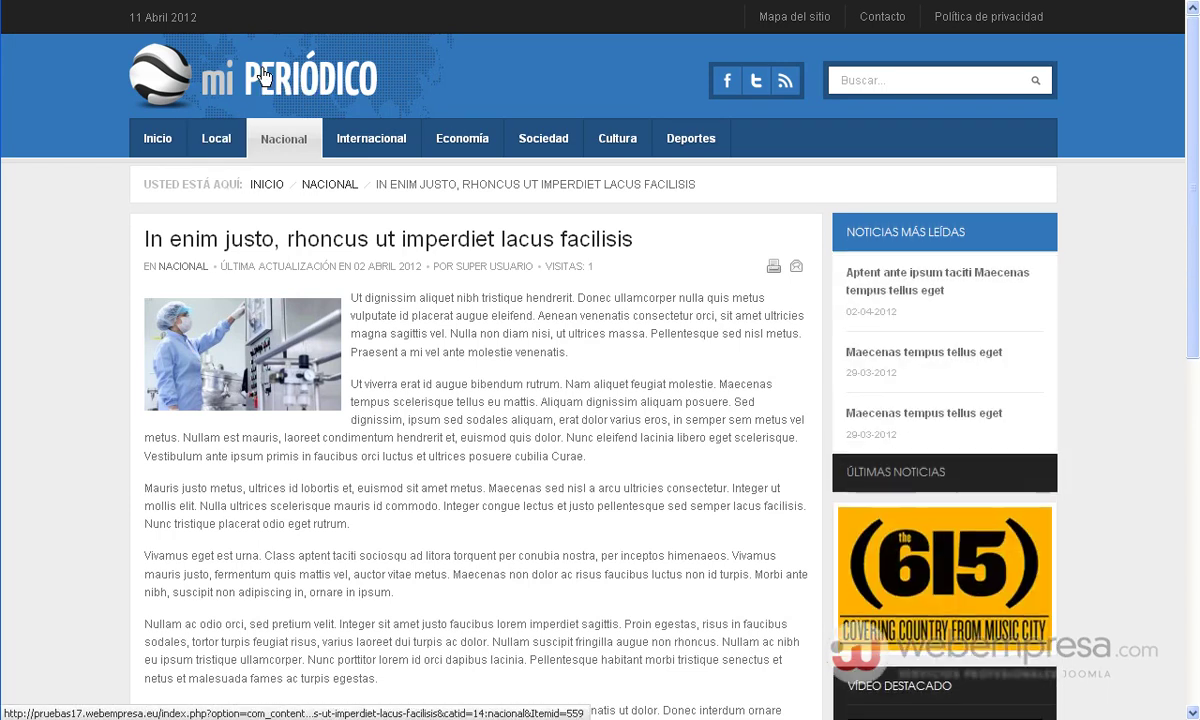
left_click(155, 141)
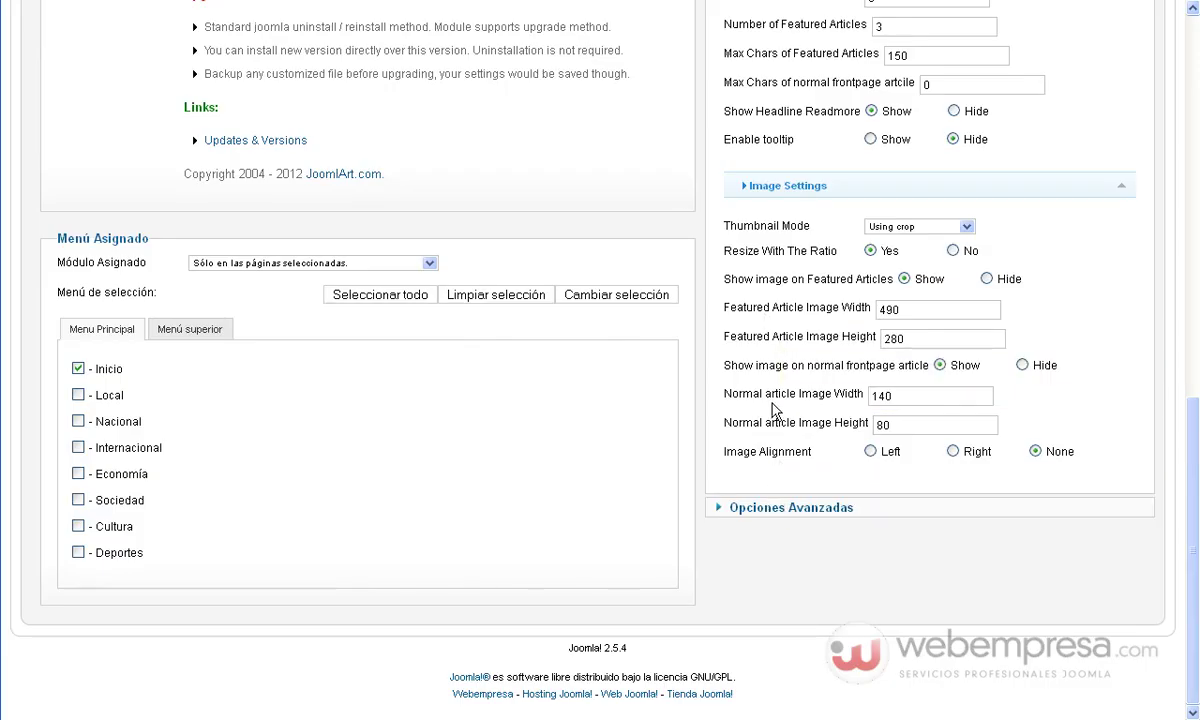
Set the Titulares module's profile to telineii, review its display and image settings, and save the module.
scroll(772, 410, "up", 5)
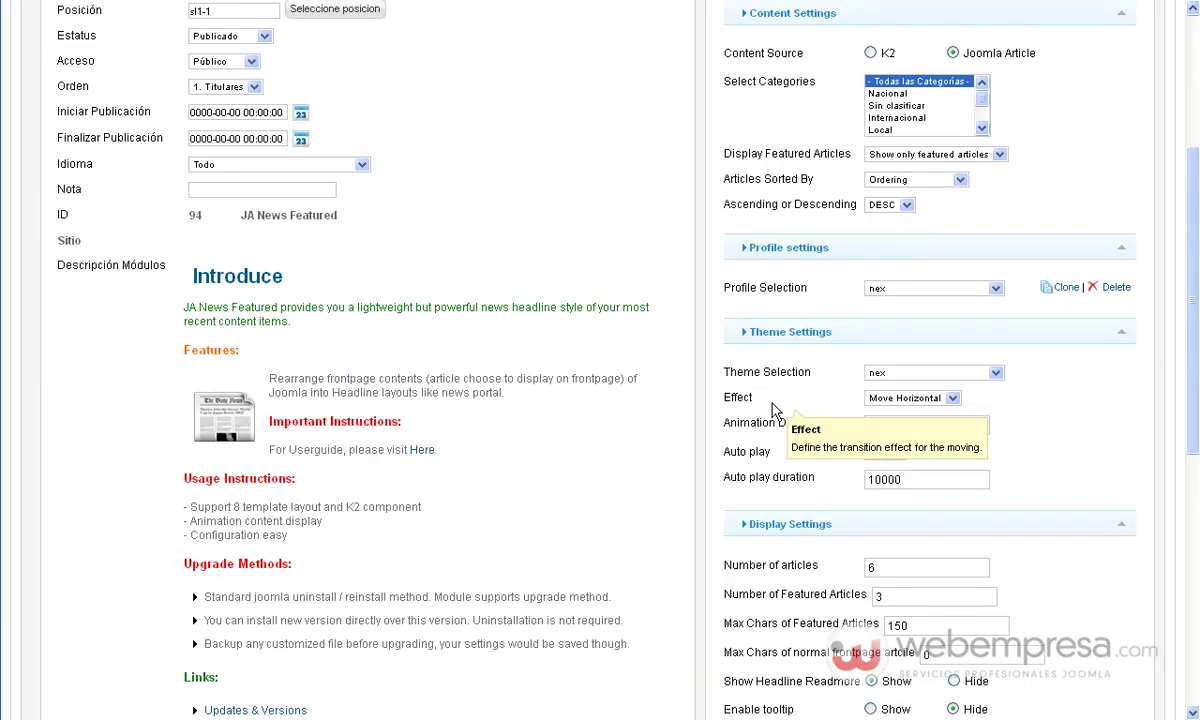
left_click(904, 292)
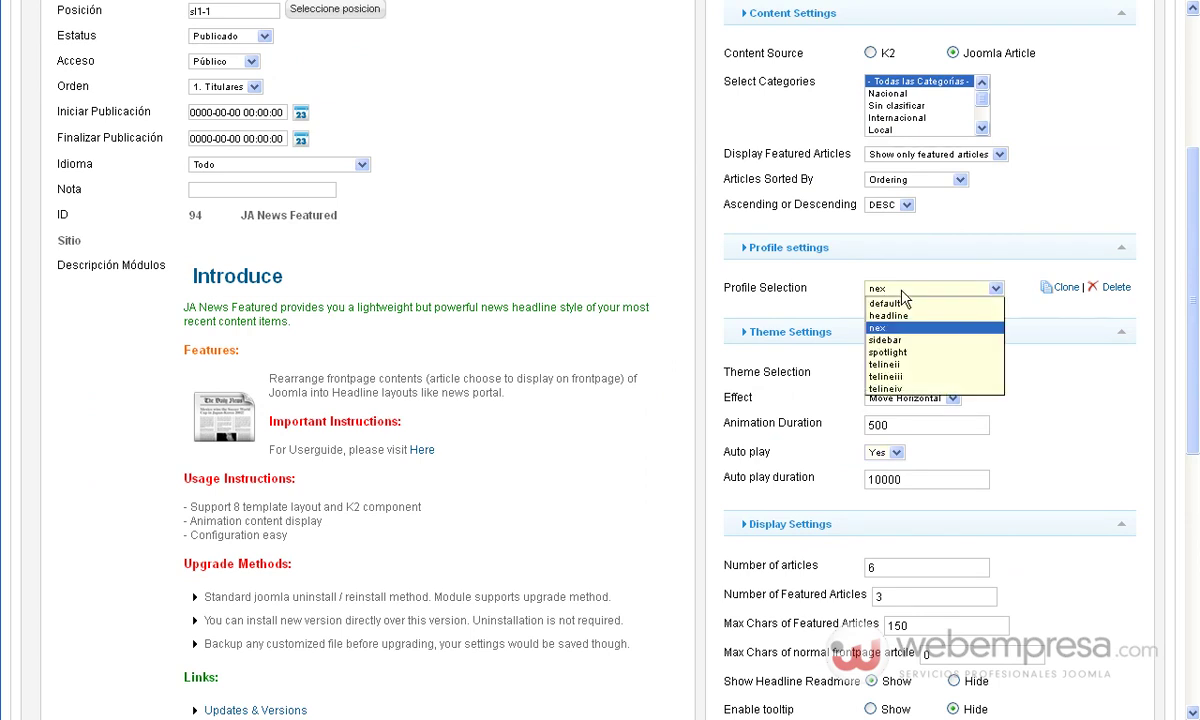
left_click(918, 365)
scroll(988, 374, "up", 3)
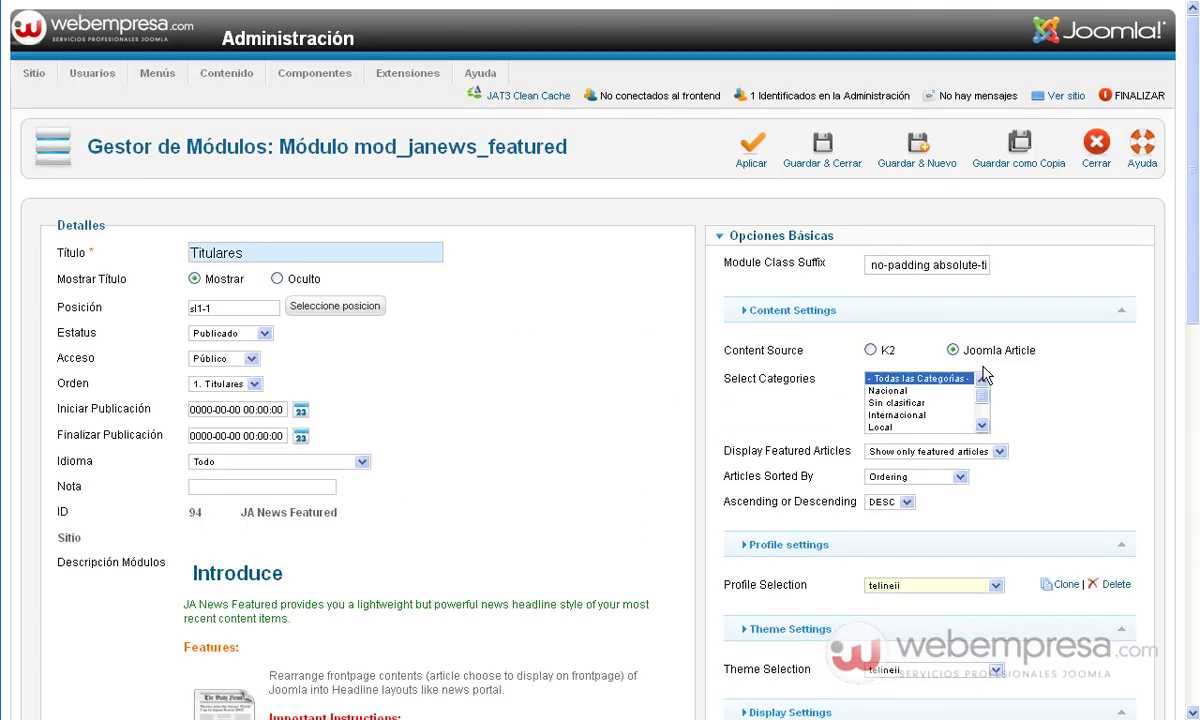
scroll(810, 300, "down", 6)
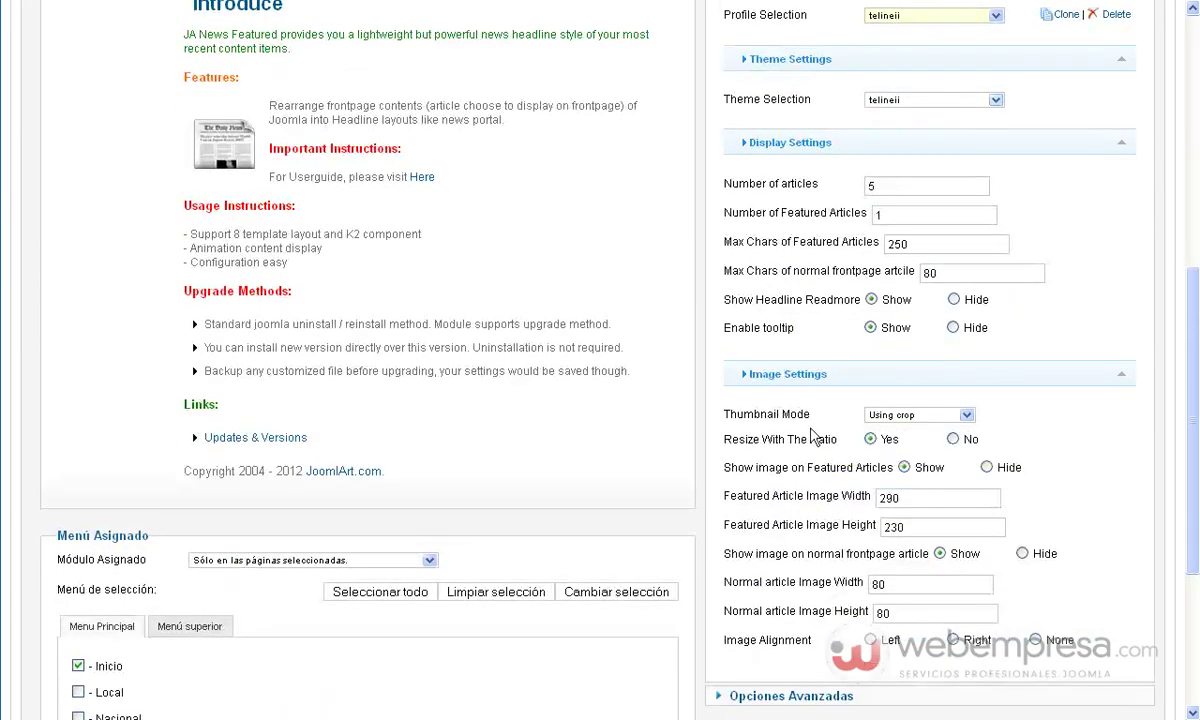
scroll(817, 480, "down", 3)
scroll(815, 568, "up", 8)
scroll(815, 568, "up", 2)
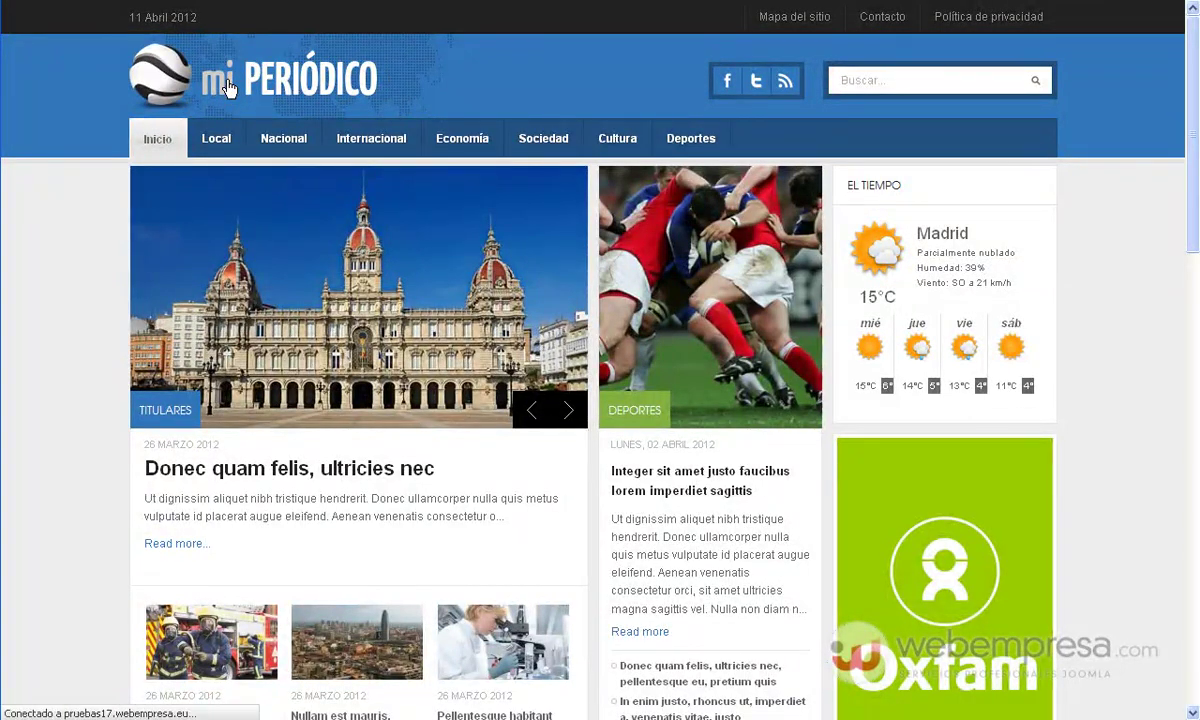
Examine the telineii layout of the headlines on the site's home page.
scroll(237, 390, "down", 2)
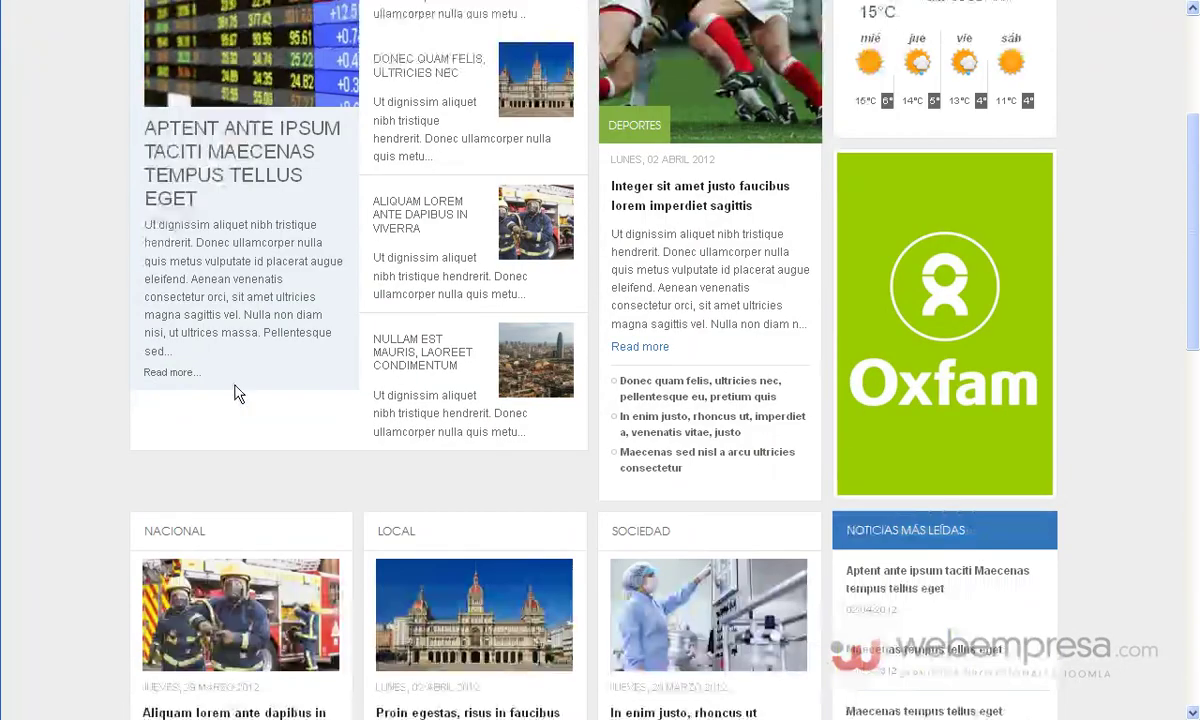
scroll(236, 392, "up", 2)
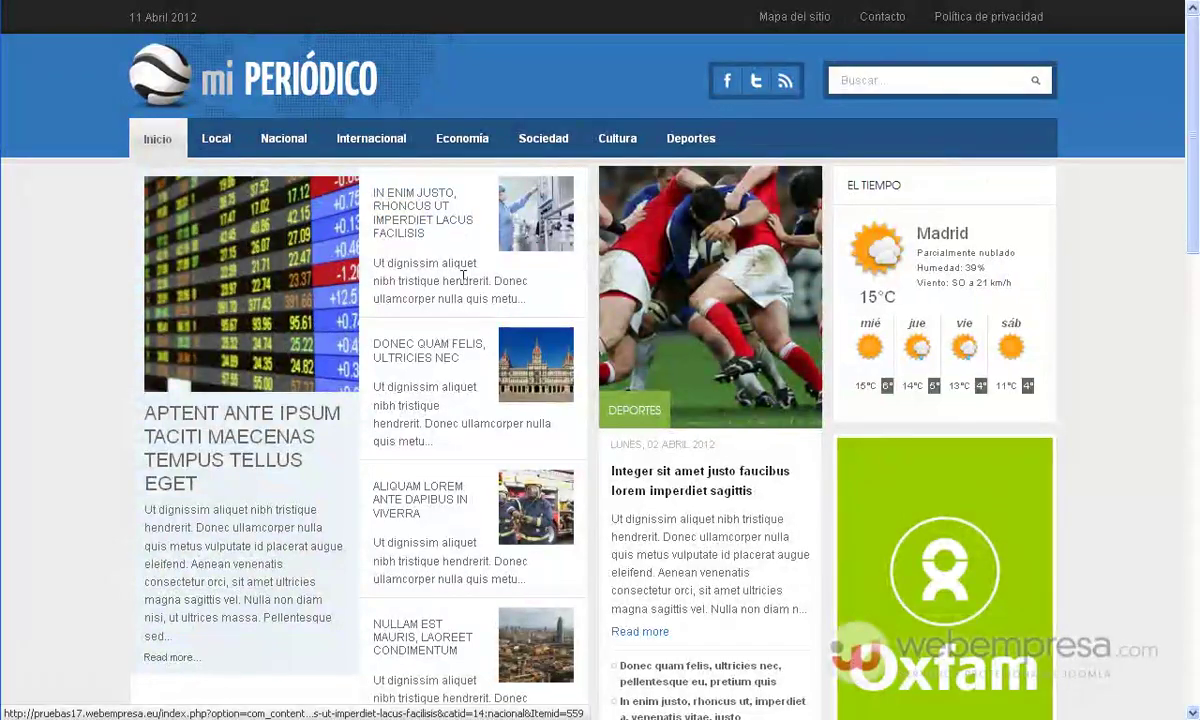
scroll(495, 497, "down", 2)
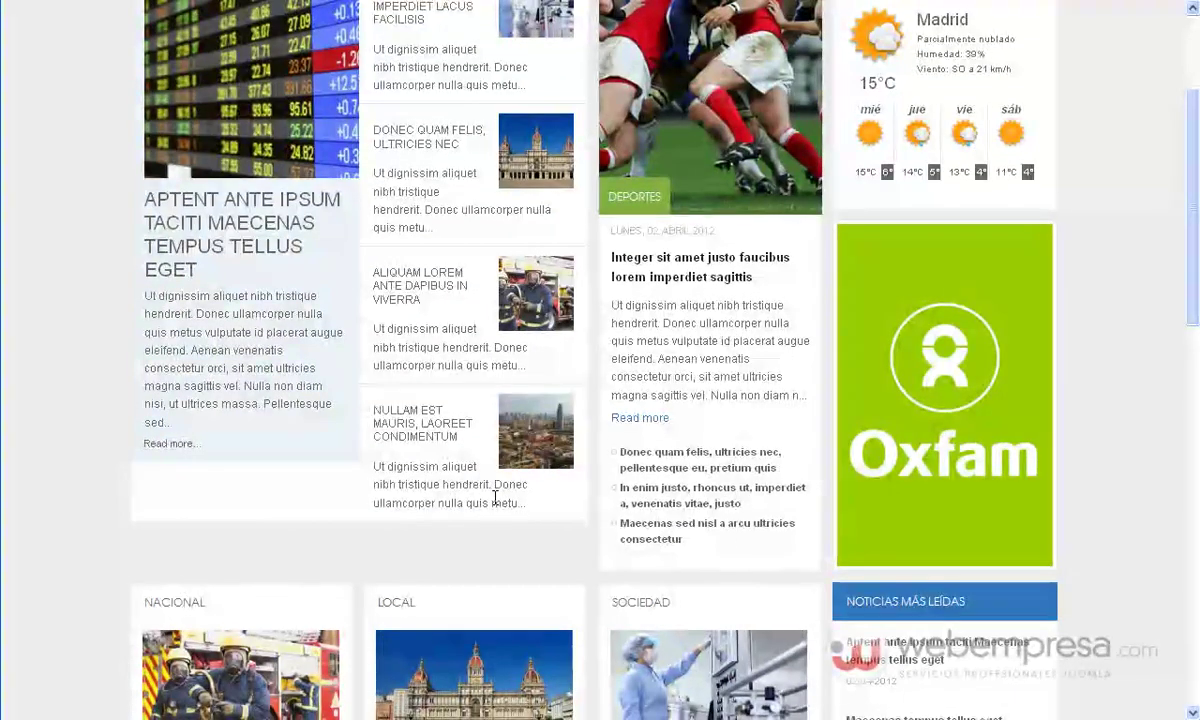
scroll(476, 485, "up", 2)
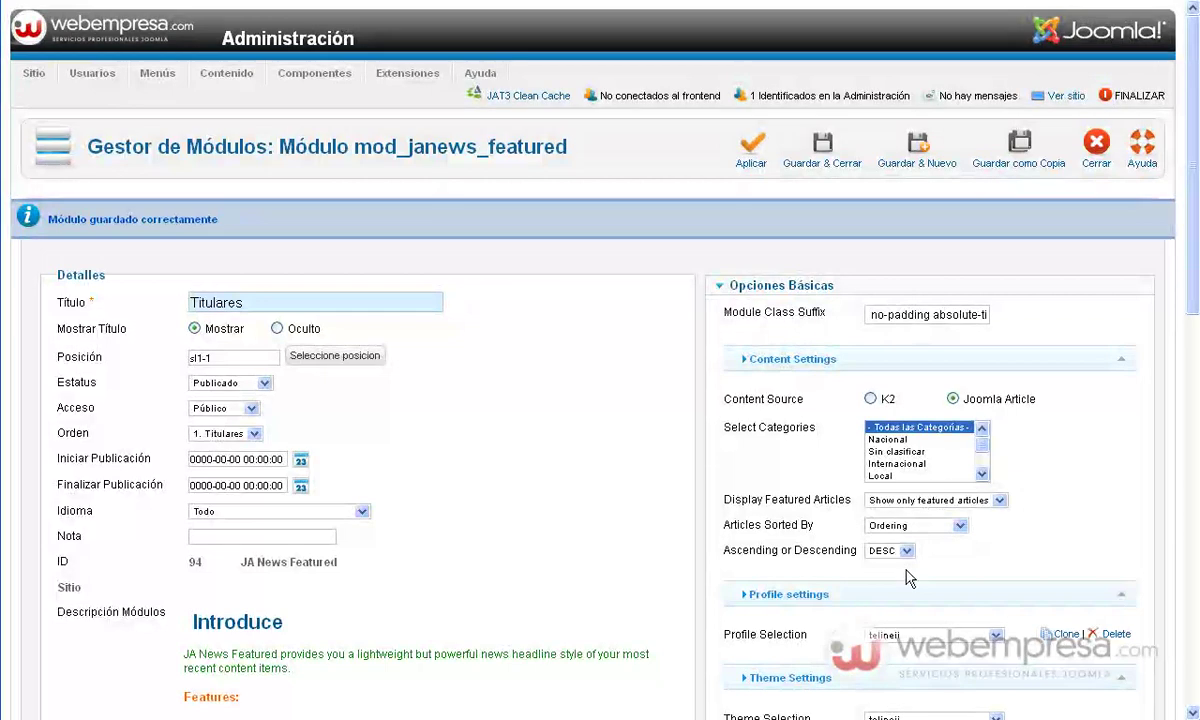
Change the Titulares module's profile to telineiii and save the module without closing it.
scroll(908, 578, "down", 1)
left_click(911, 564)
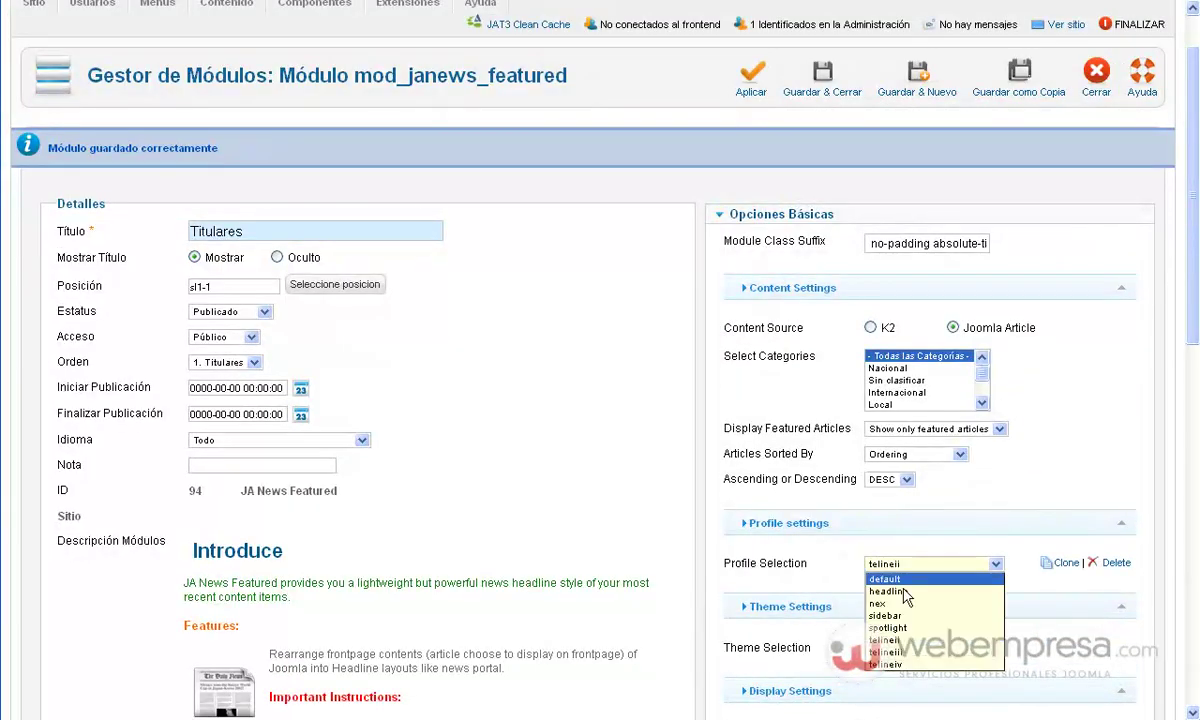
left_click(903, 652)
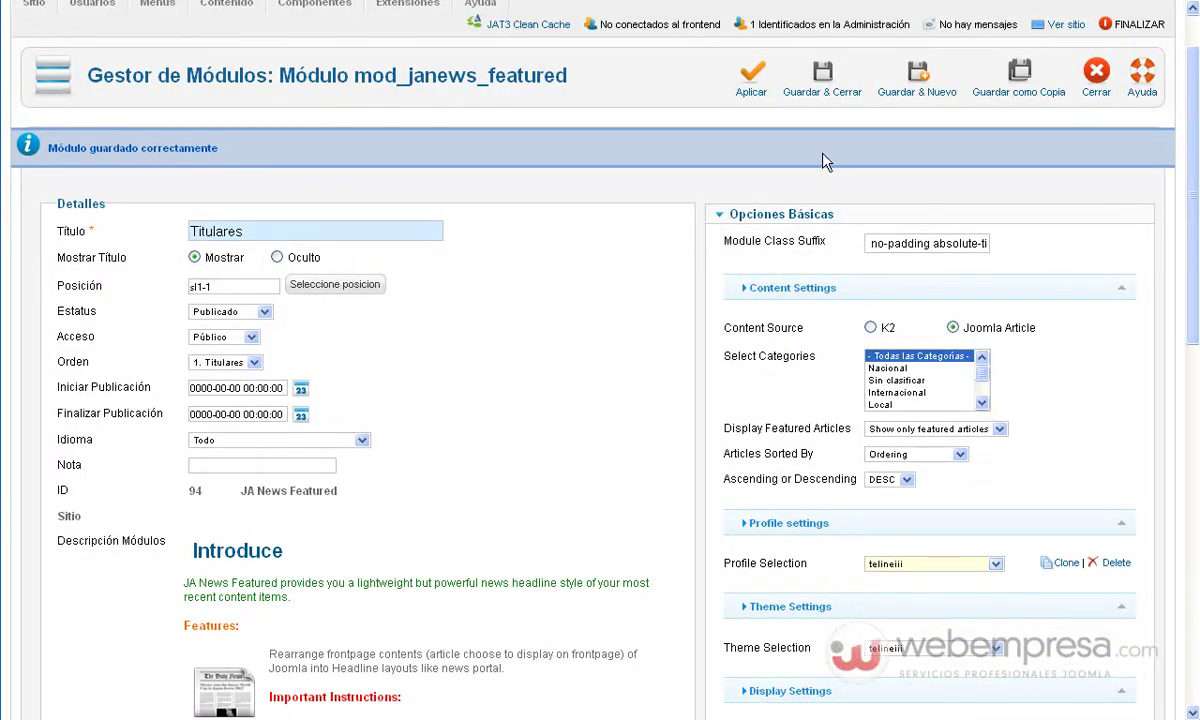
left_click(751, 80)
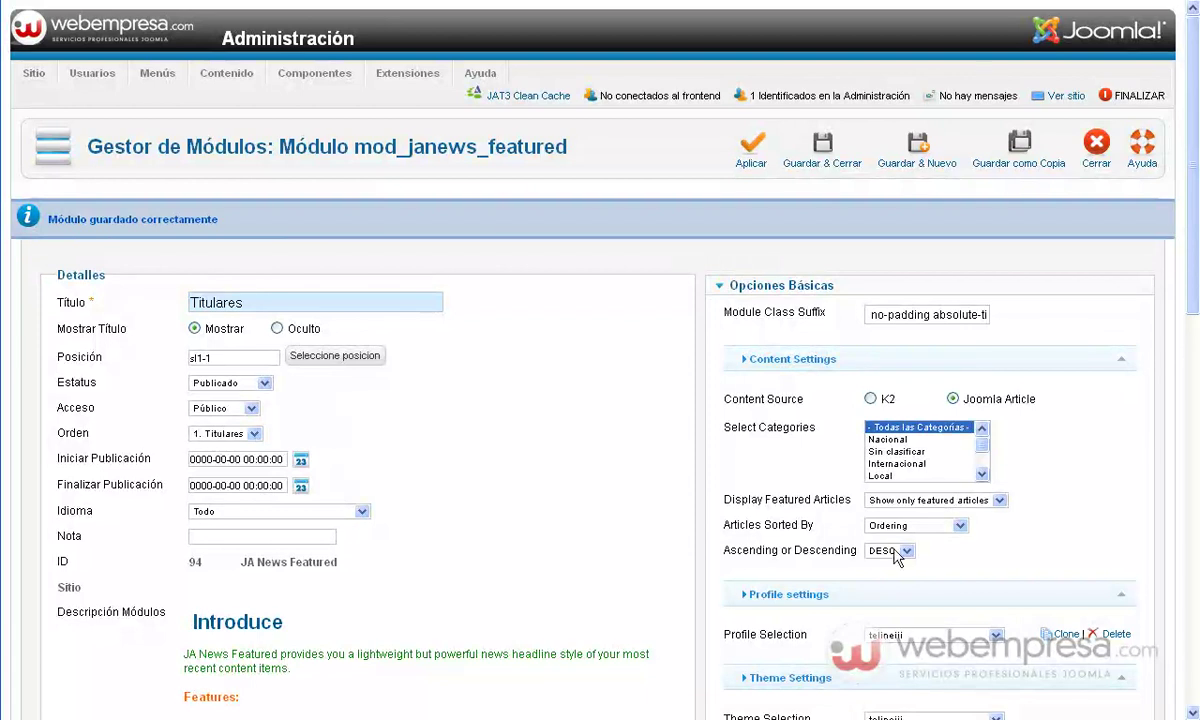
Switch the Titulares module's profile to telineiv, save it without closing, and reload the site's home page.
left_click(930, 634)
left_click(921, 714)
left_click(747, 150)
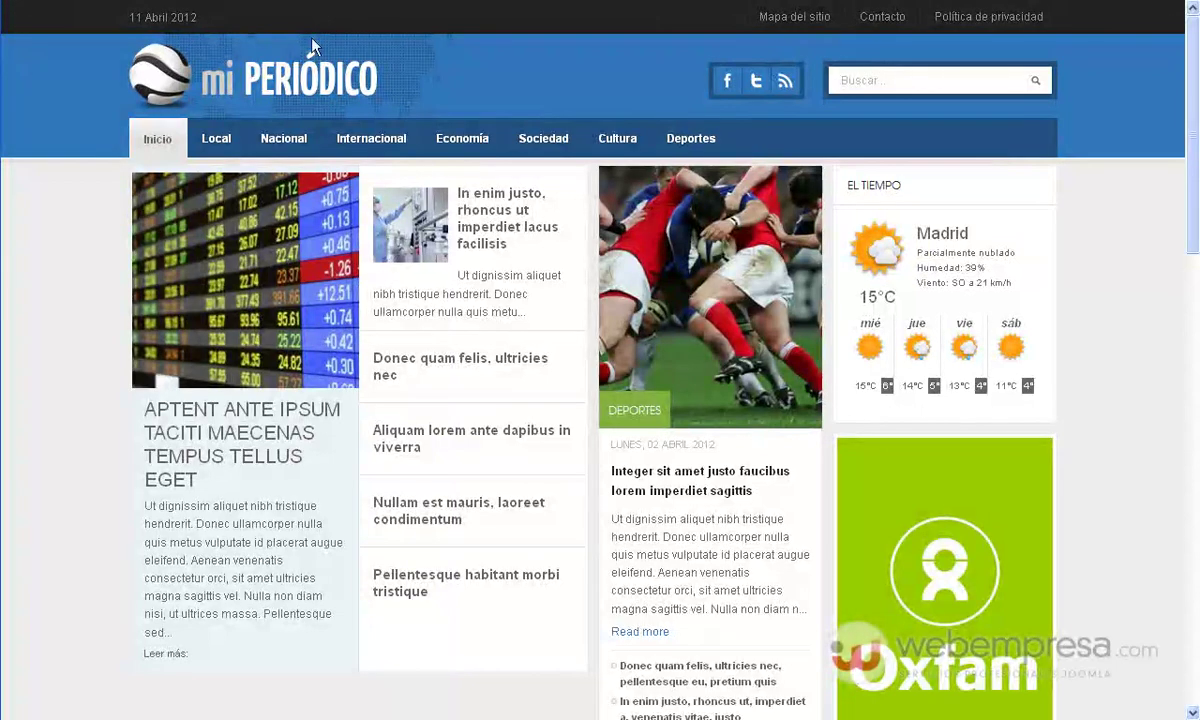
left_click(292, 86)
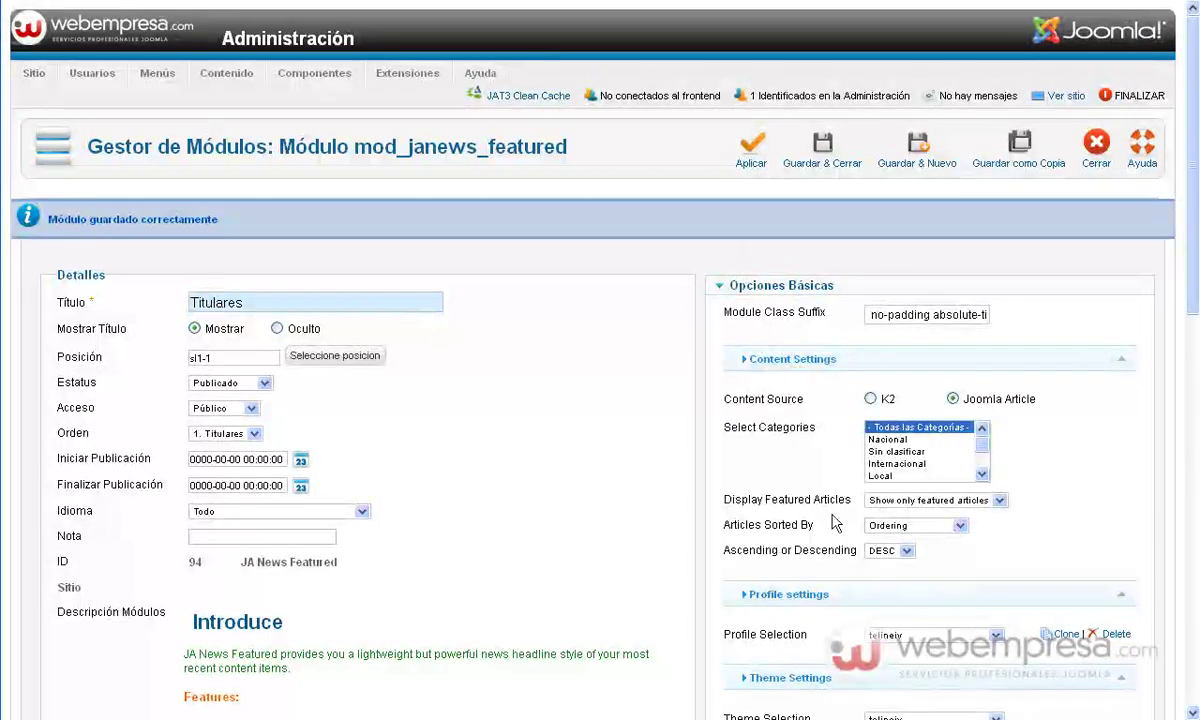
Set the Titulares module's profile back to nex, save the module without closing it, and view the site.
left_click(903, 628)
left_click(867, 678)
scroll(867, 678, "down", 8)
scroll(922, 396, "up", 1)
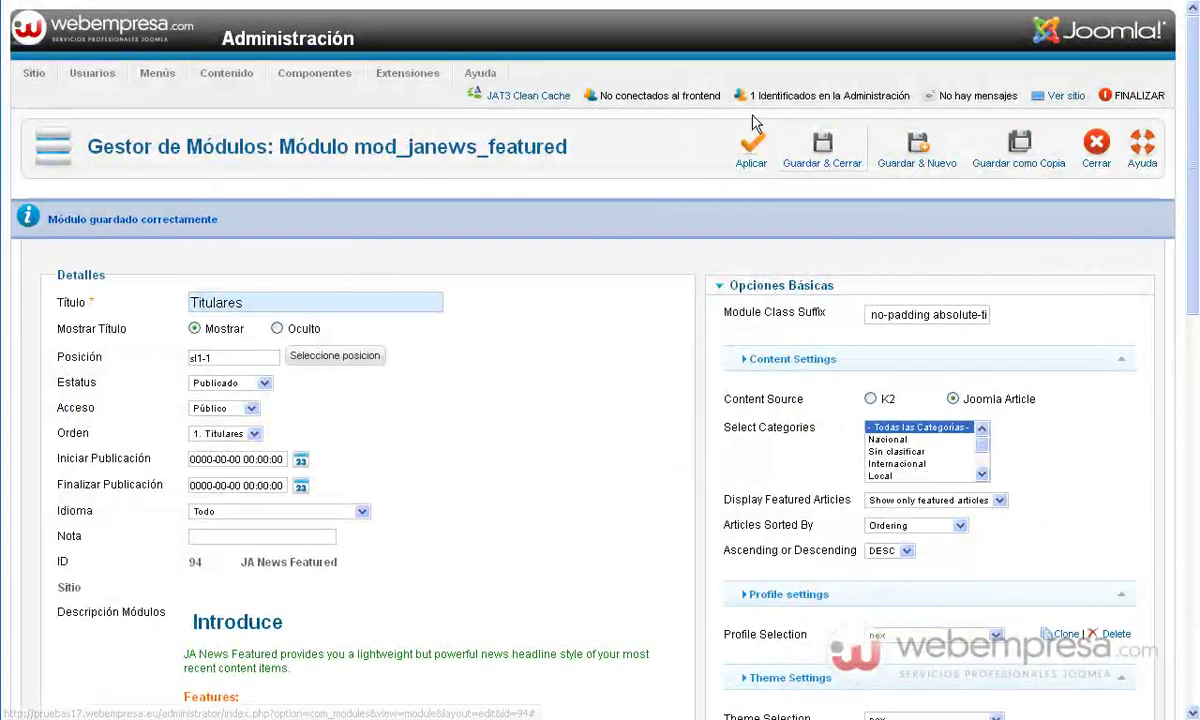
left_click(1065, 95)
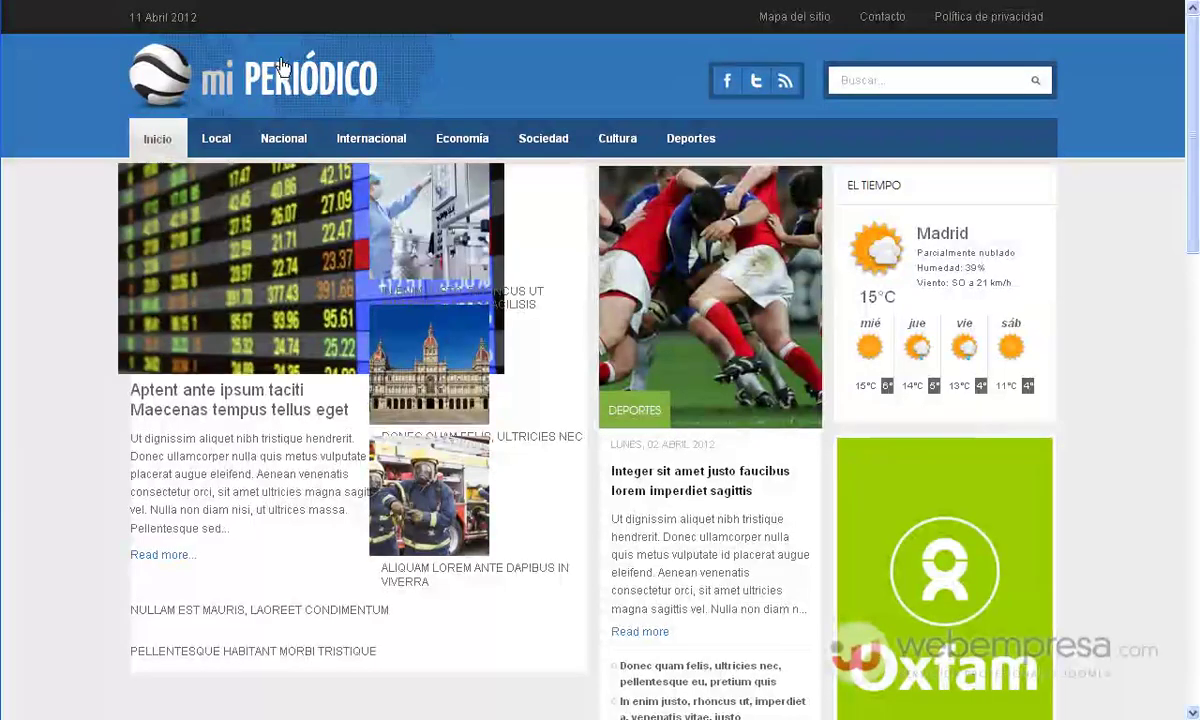